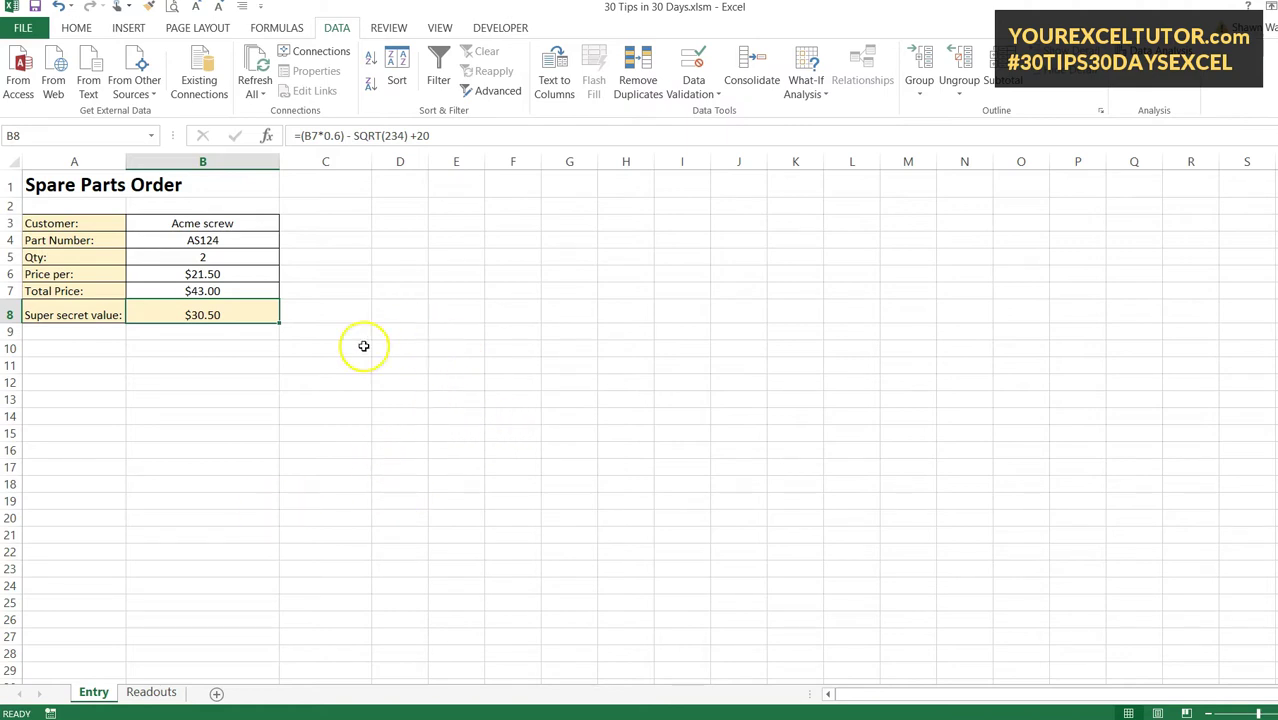
- Check the locked and hidden protection settings of empty cell D10, leaving them as they are
click(410, 344)
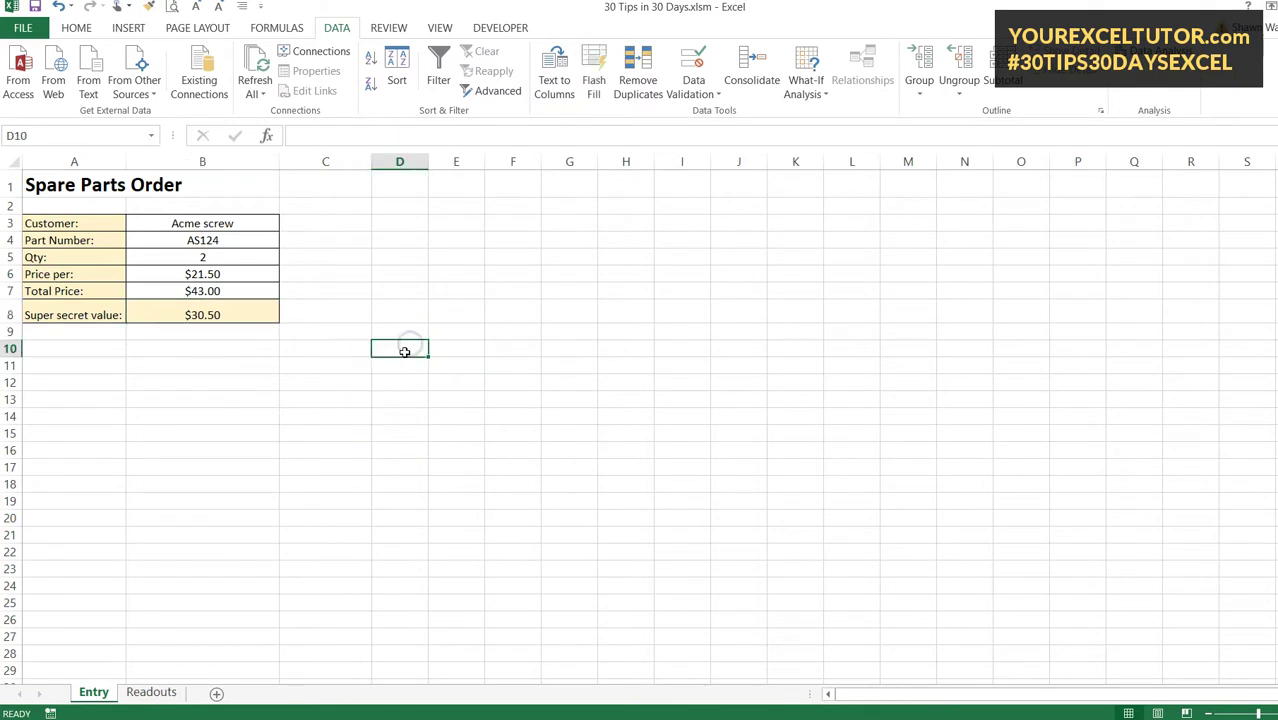
right_click(403, 348)
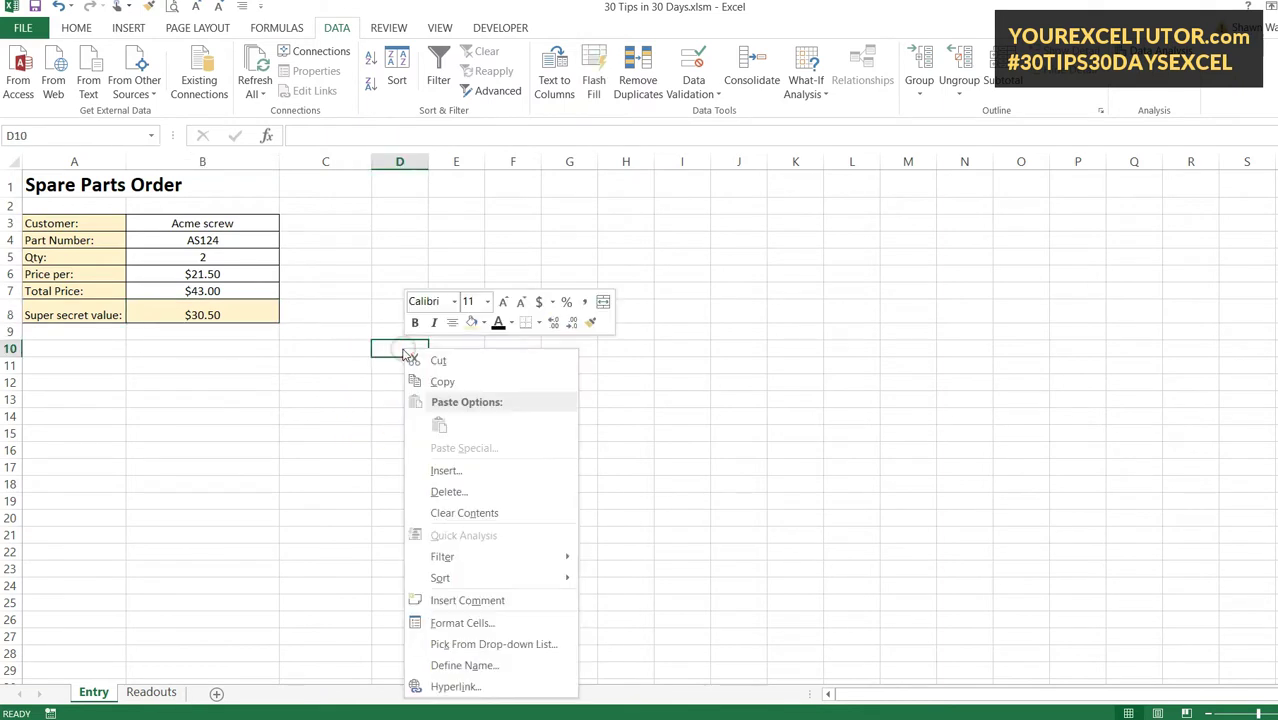
click(458, 626)
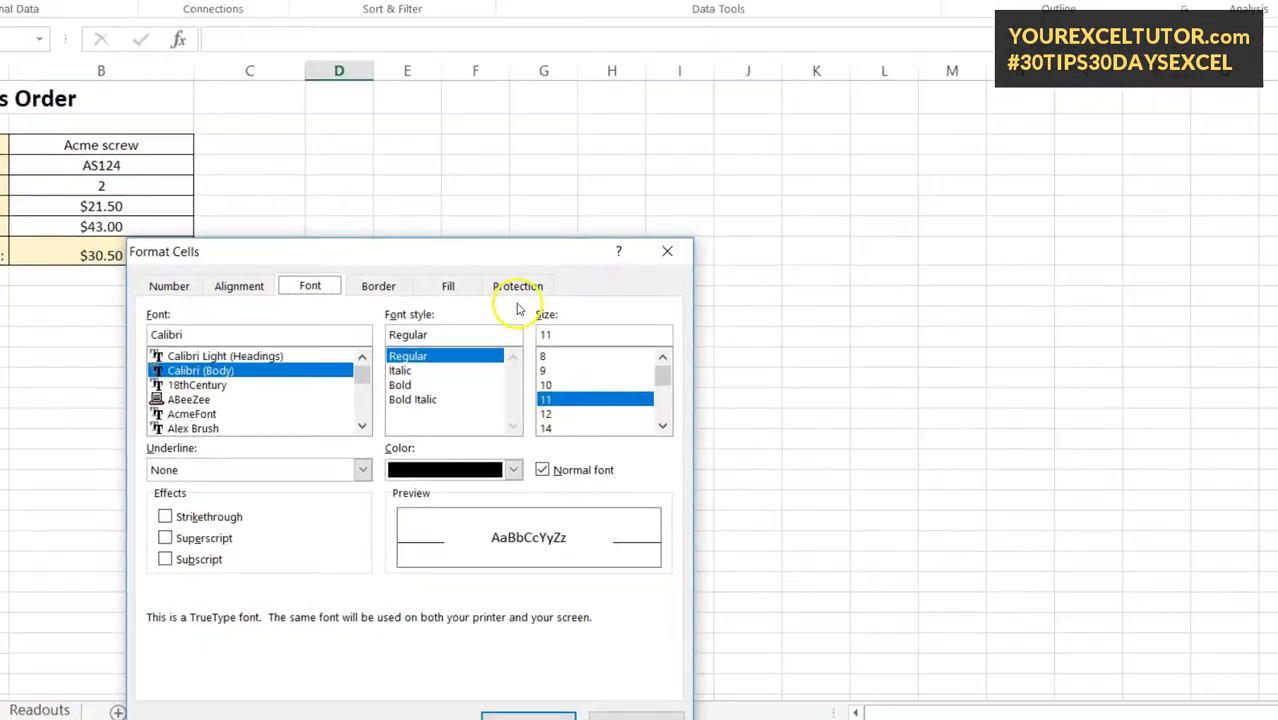
click(478, 217)
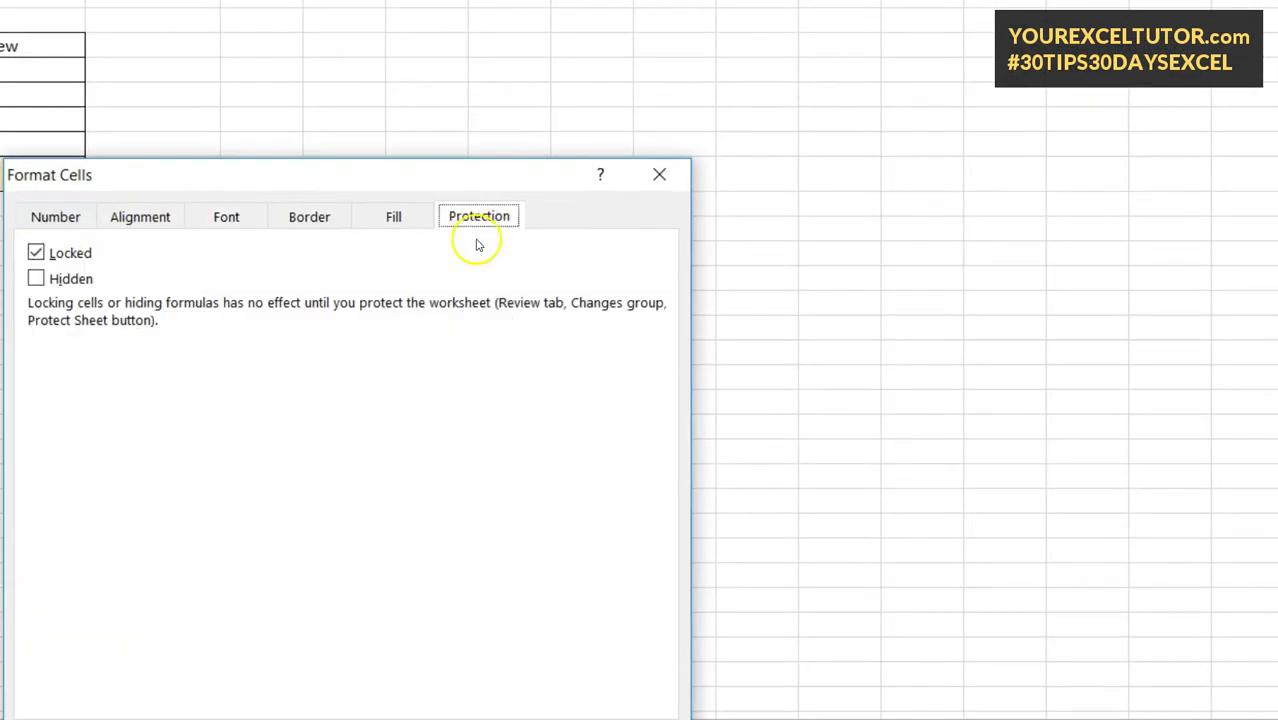
drag(510, 180, 915, 35)
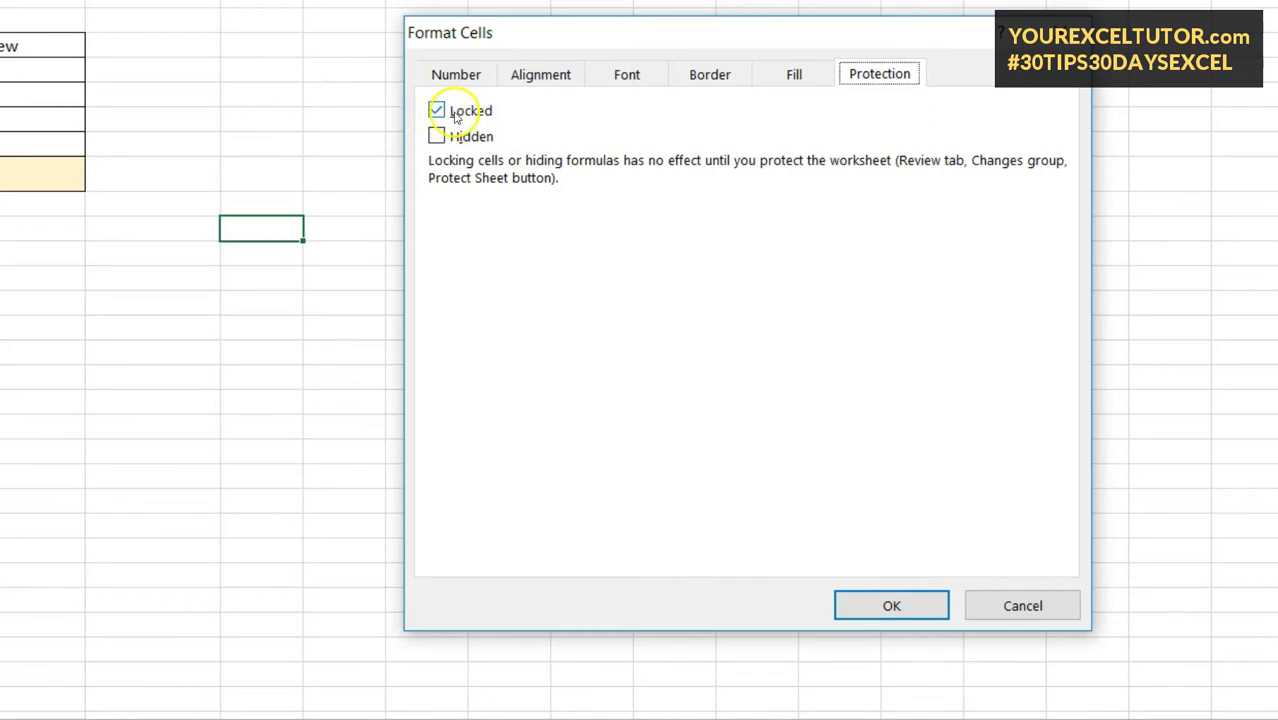
click(883, 600)
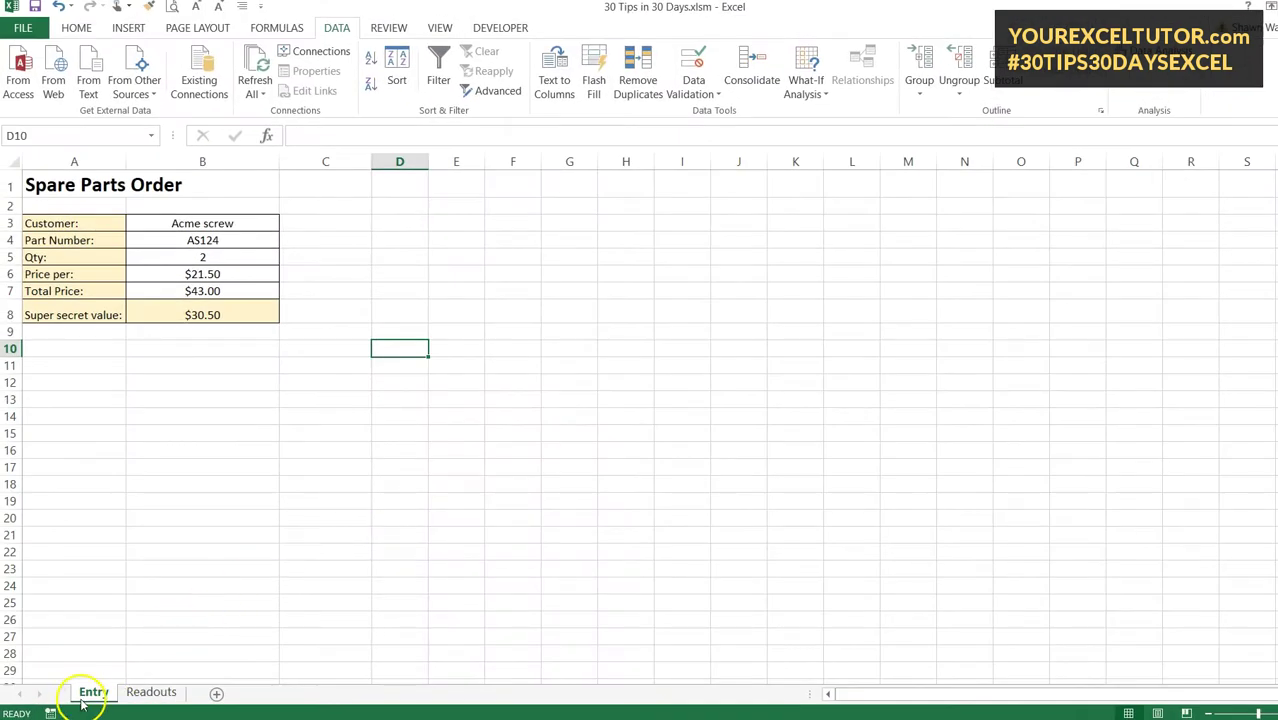
- Locate the sheet protection command for the Entry sheet without applying it
right_click(82, 697)
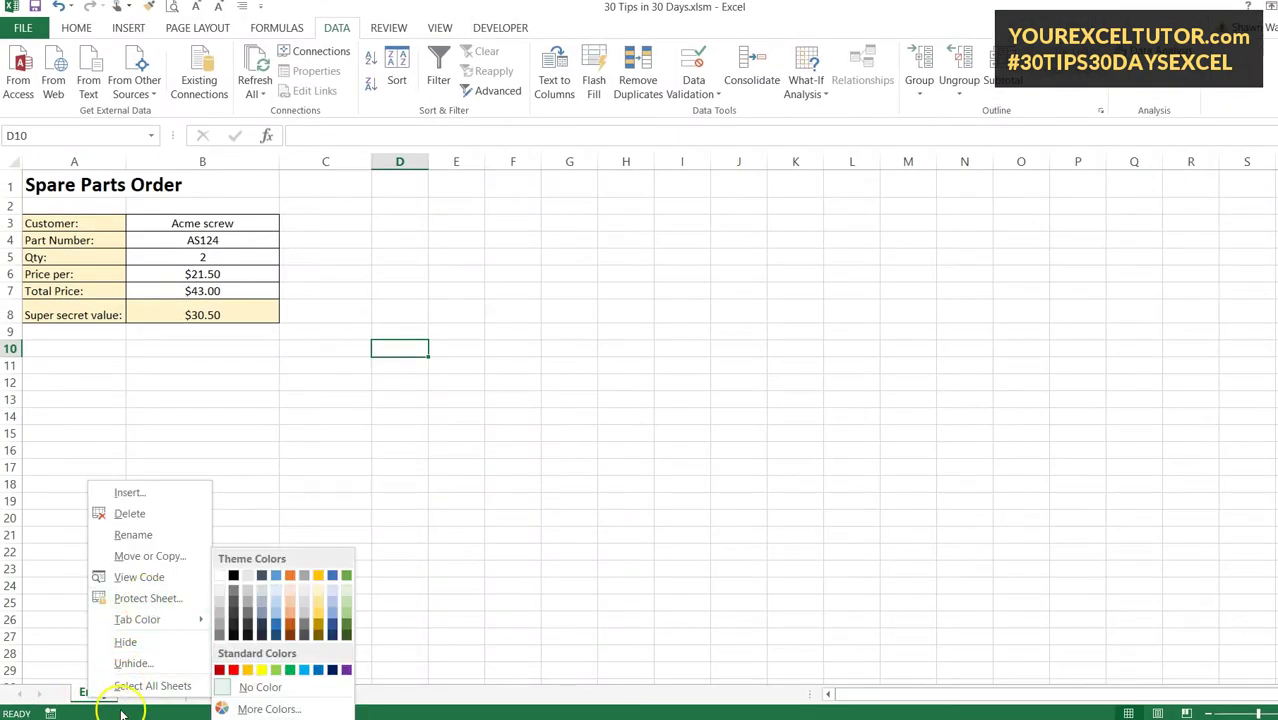
right_click(79, 694)
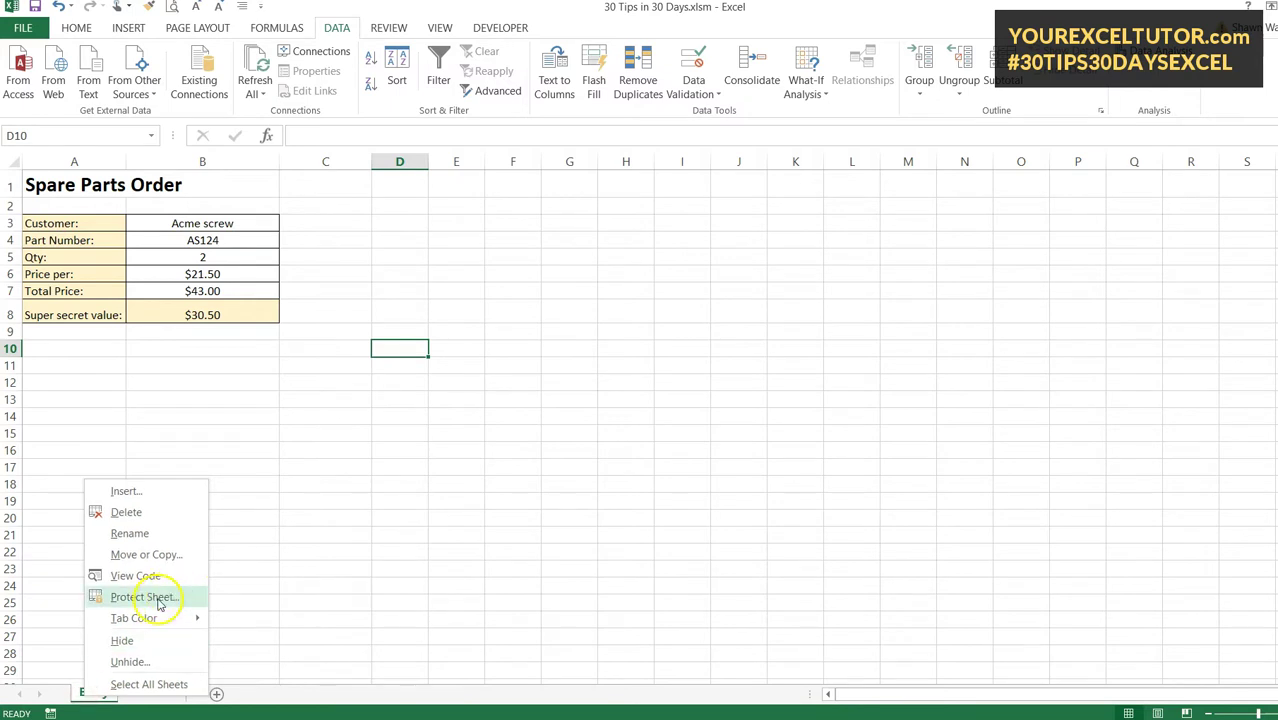
click(489, 526)
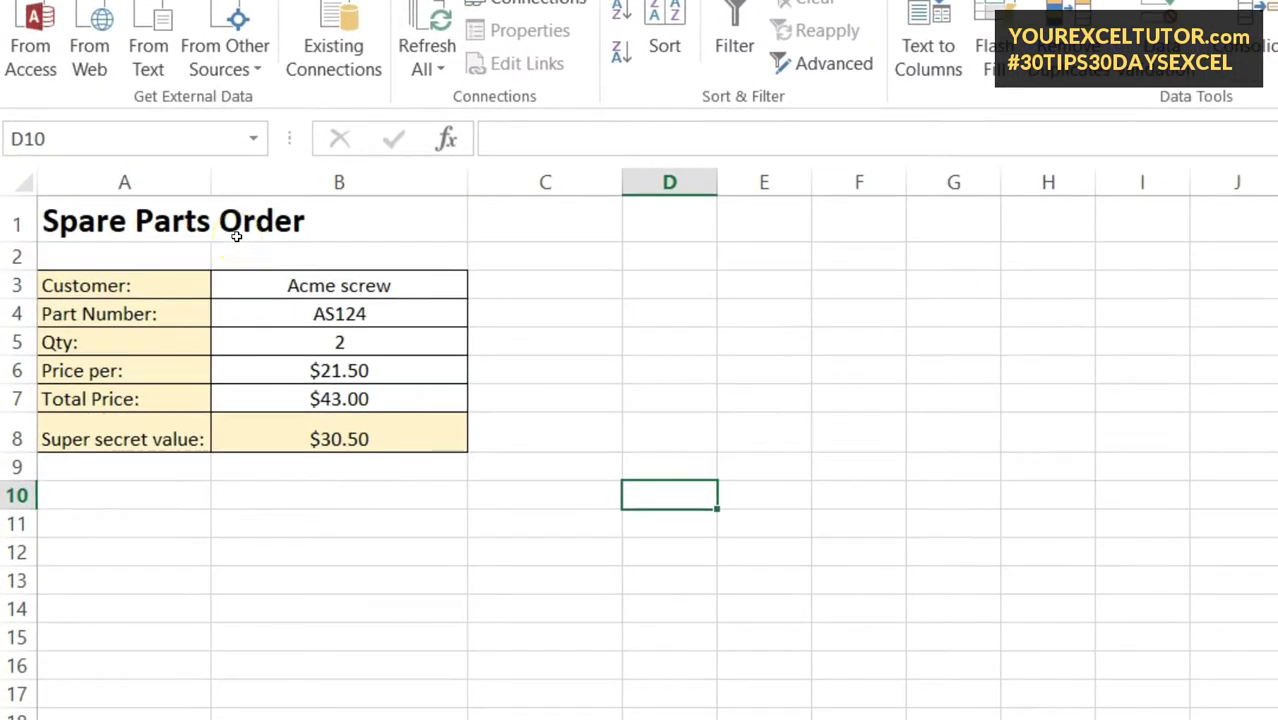
- Examine the title, the entry cells B3:B7 and the formulas behind the total price and super secret value
click(296, 222)
click(98, 222)
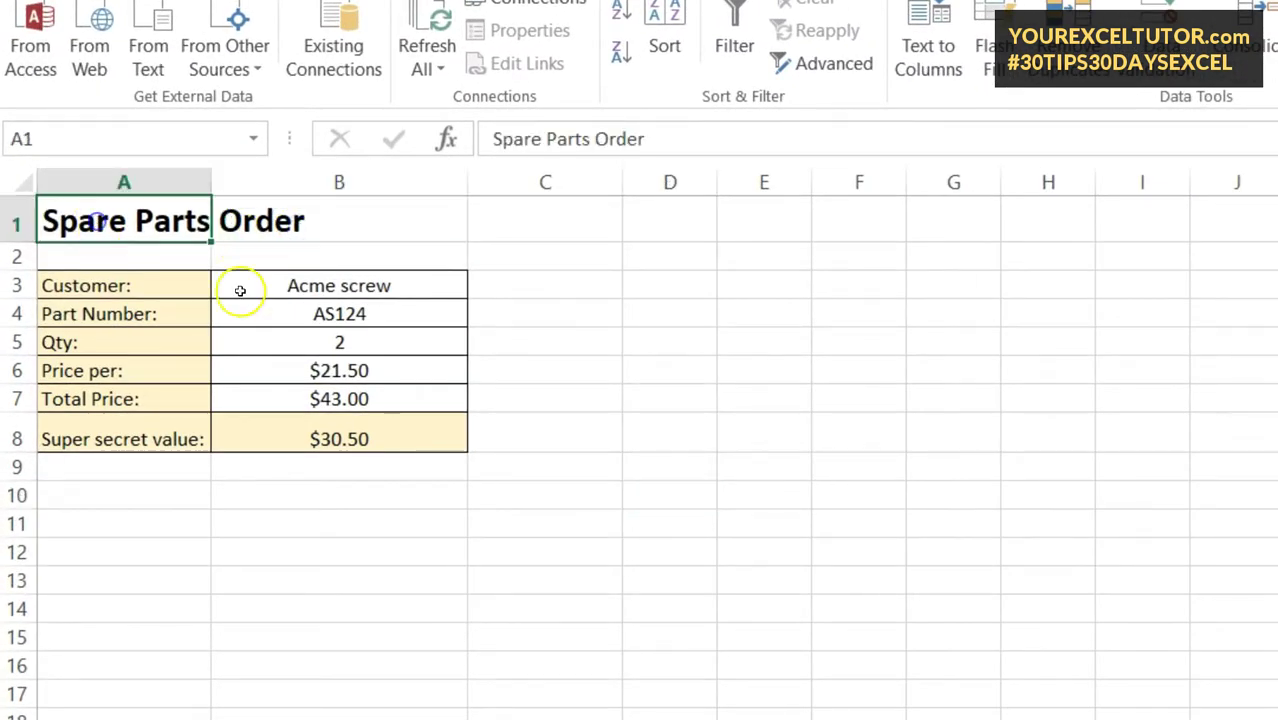
click(400, 282)
click(356, 310)
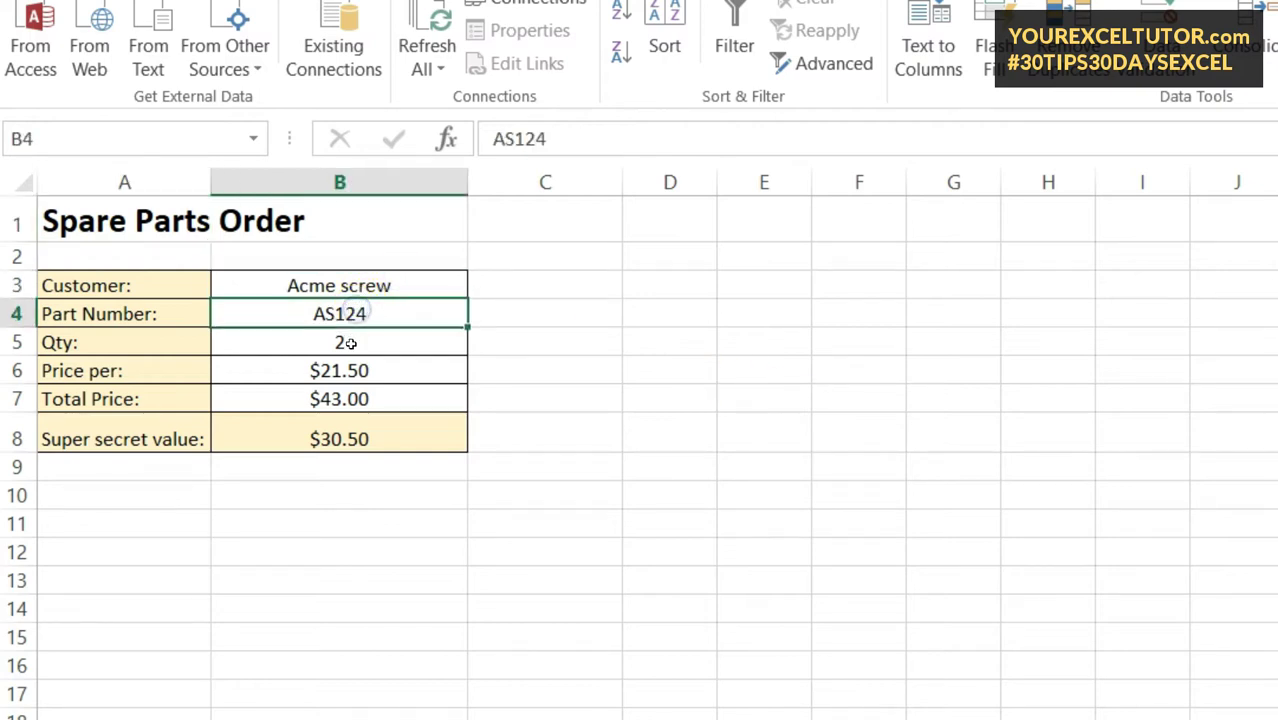
click(350, 343)
click(369, 371)
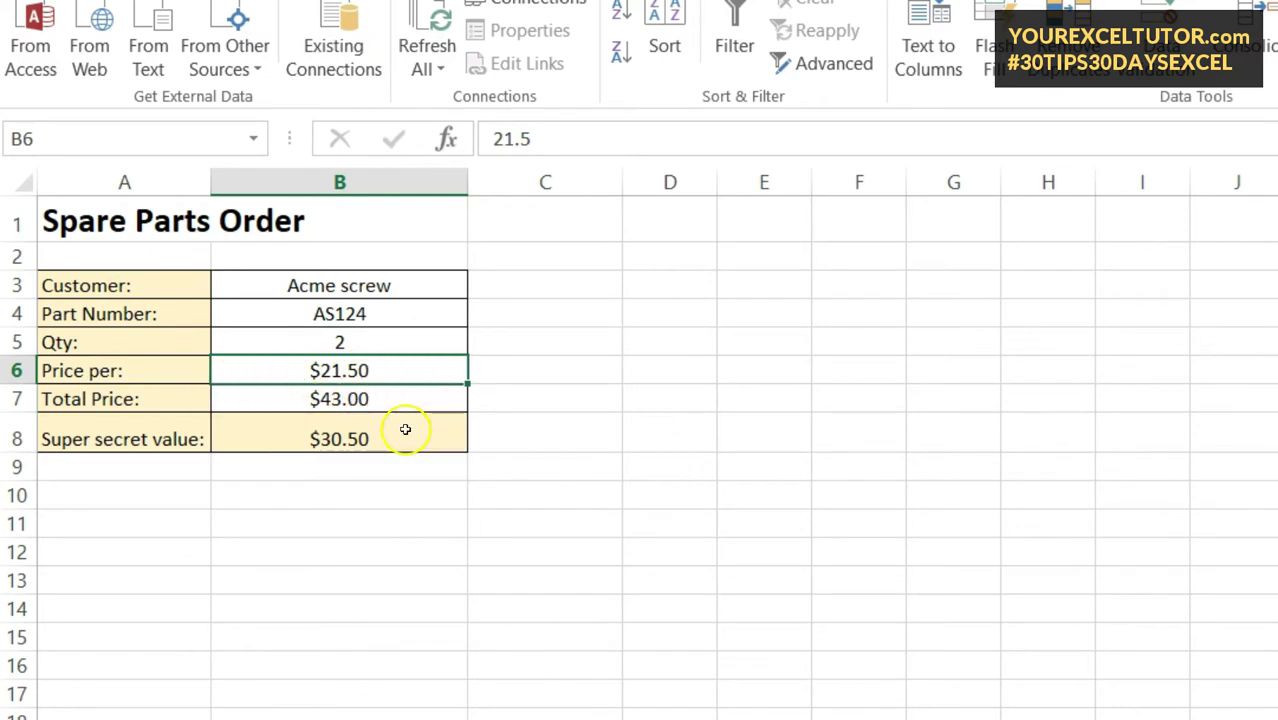
click(374, 398)
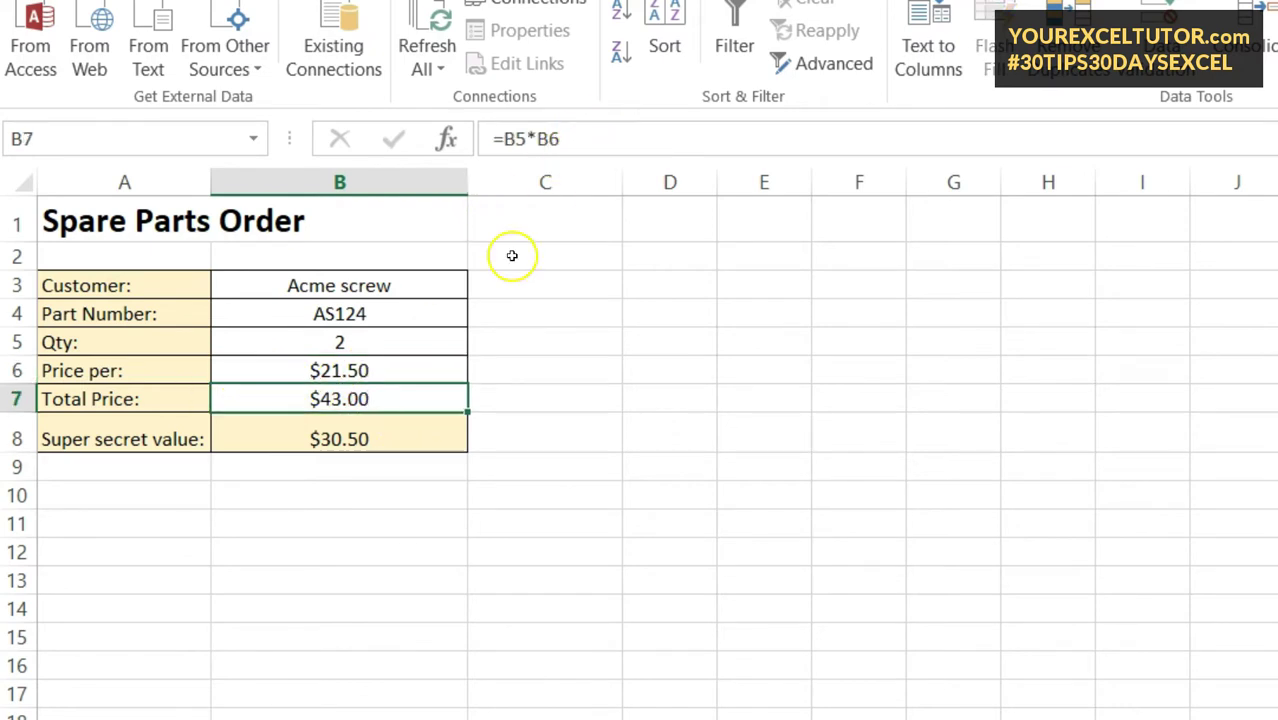
click(112, 442)
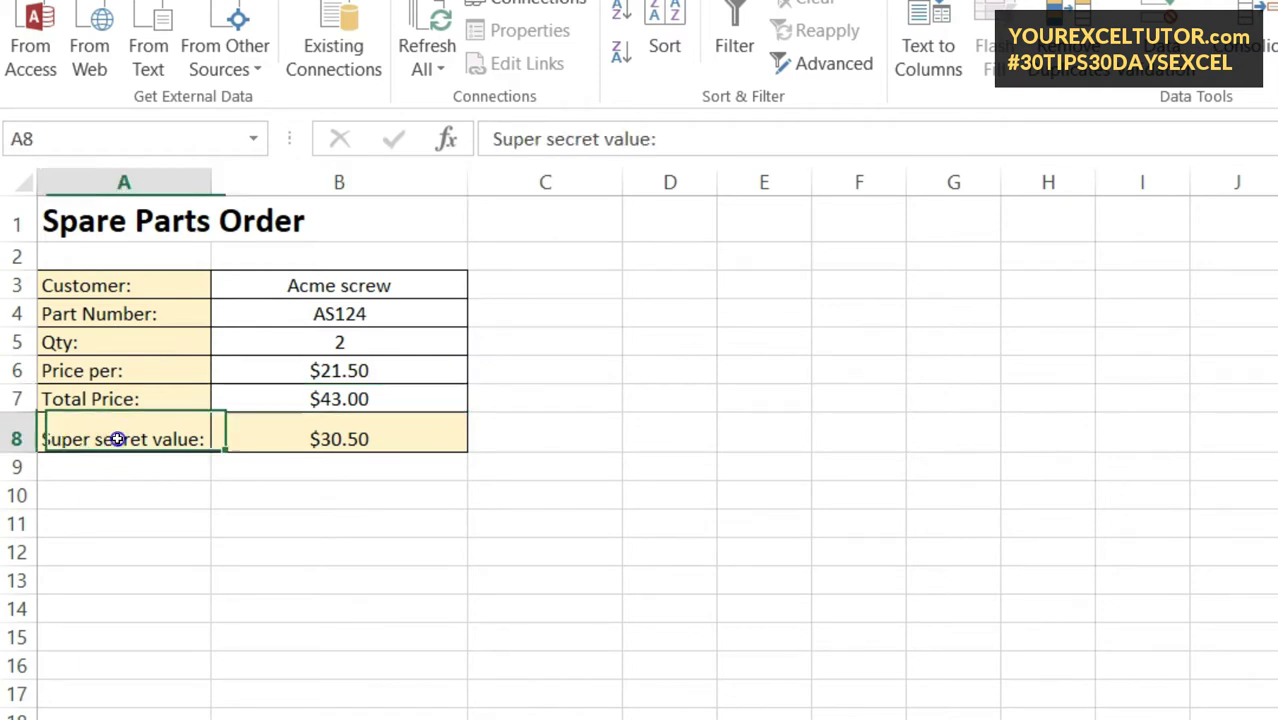
click(346, 448)
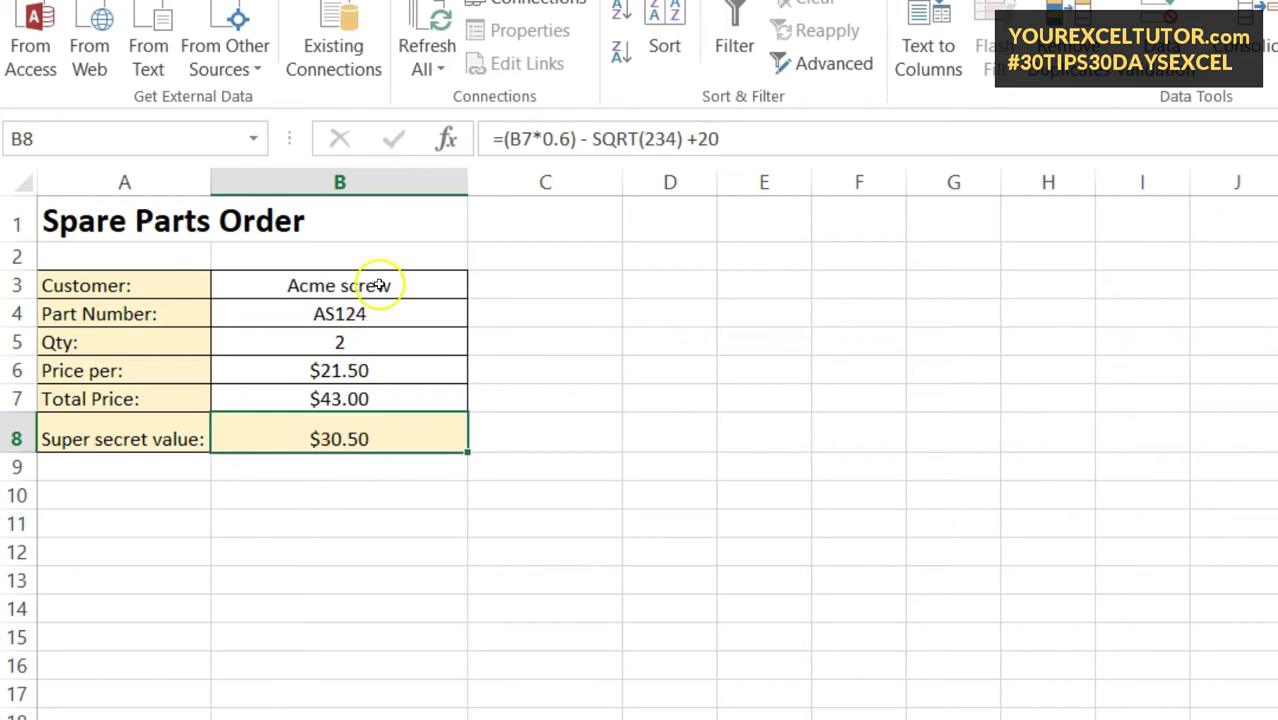
drag(380, 286, 366, 405)
click(366, 438)
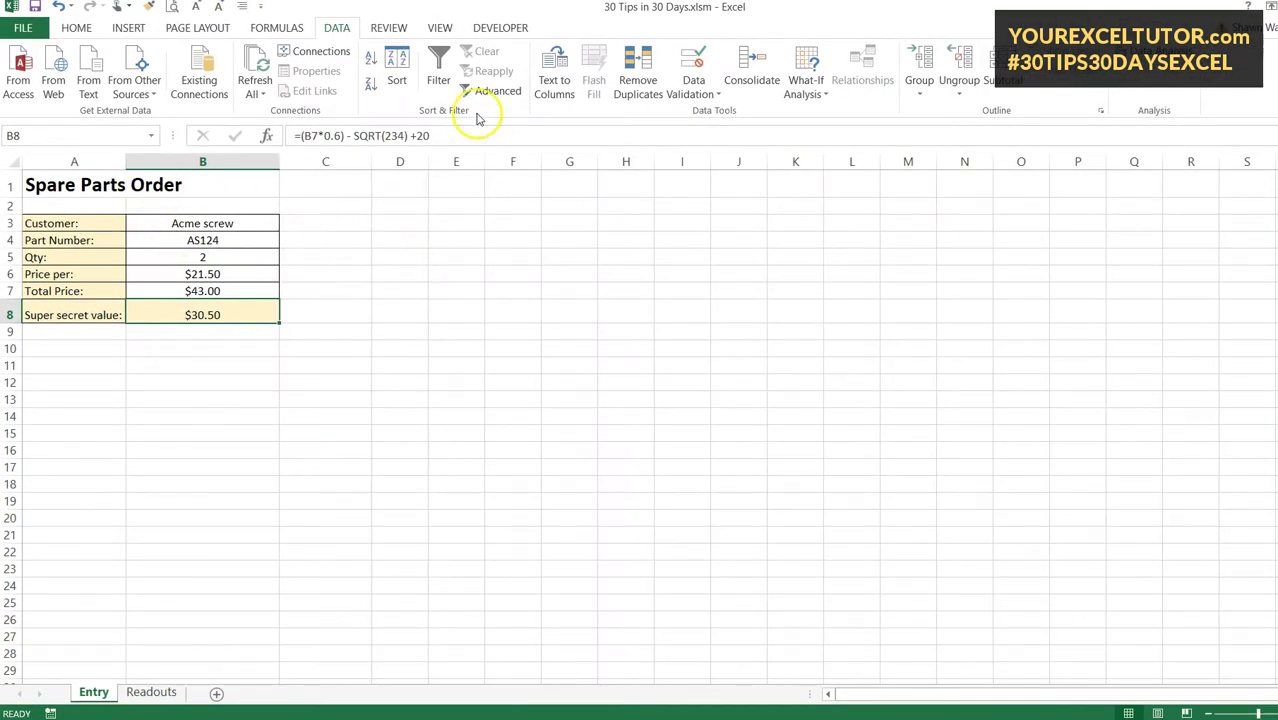
- Hide the gridlines on the Entry sheet
click(440, 29)
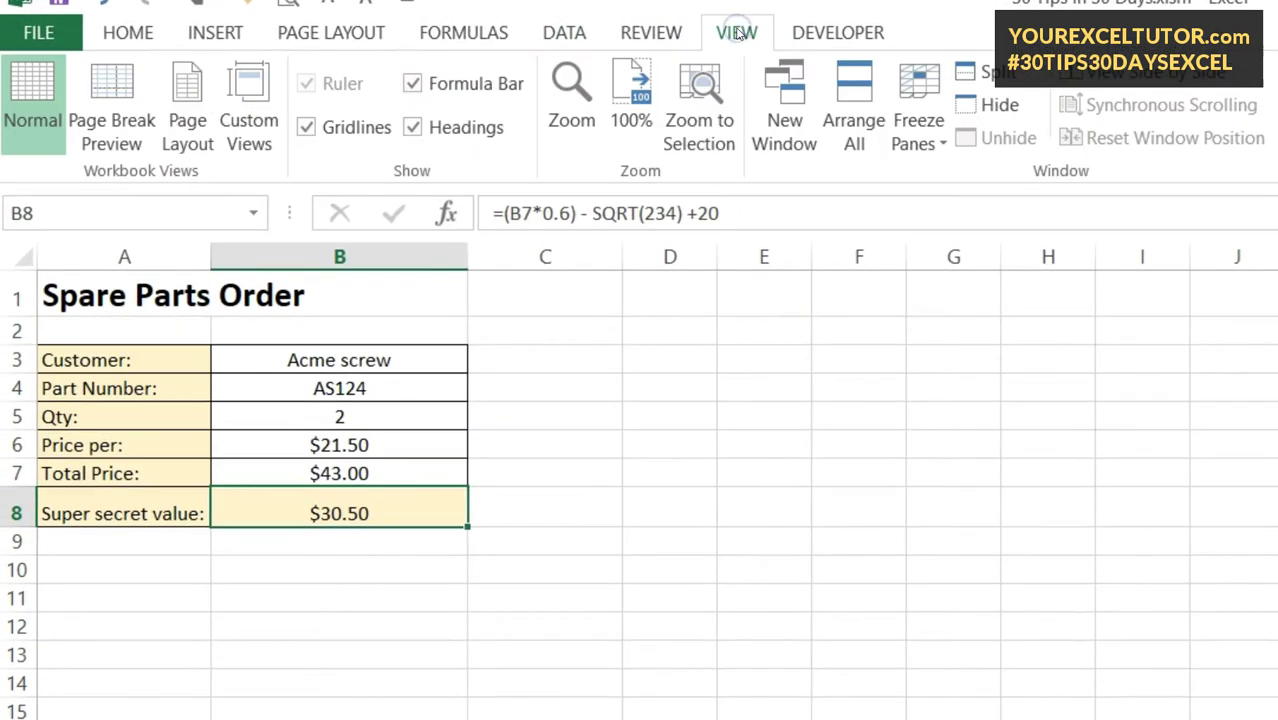
click(306, 128)
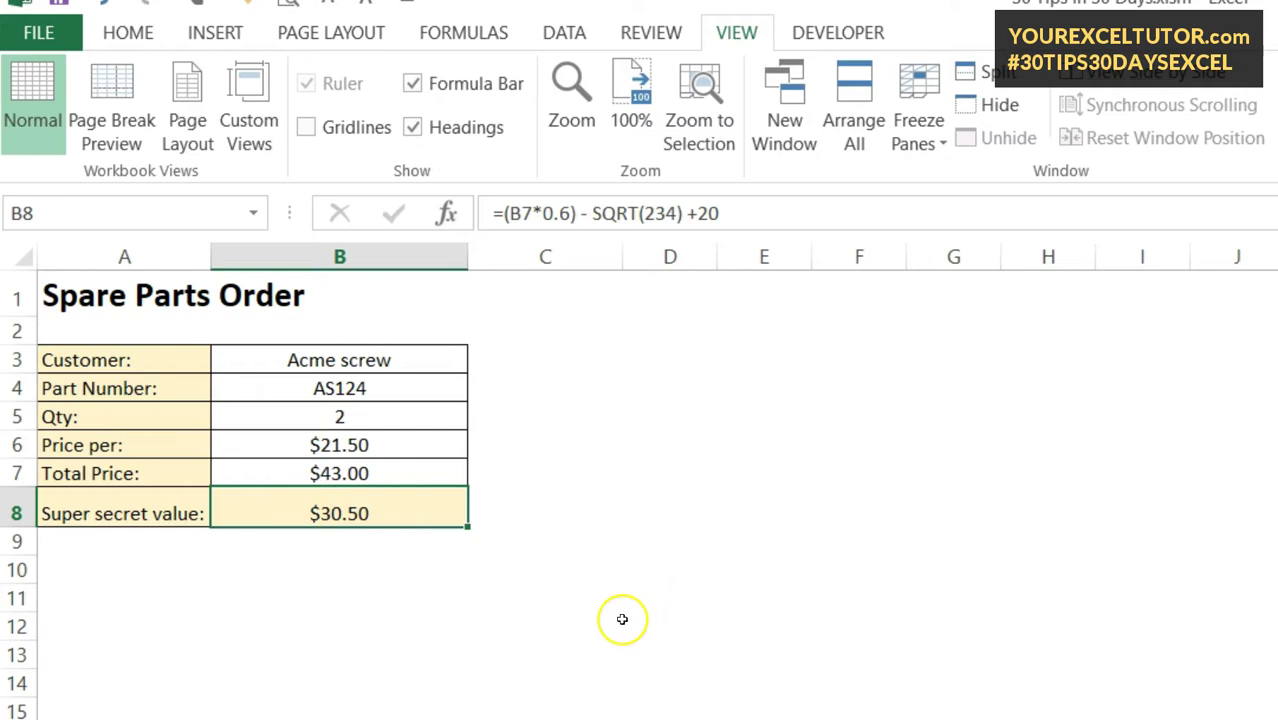
click(337, 710)
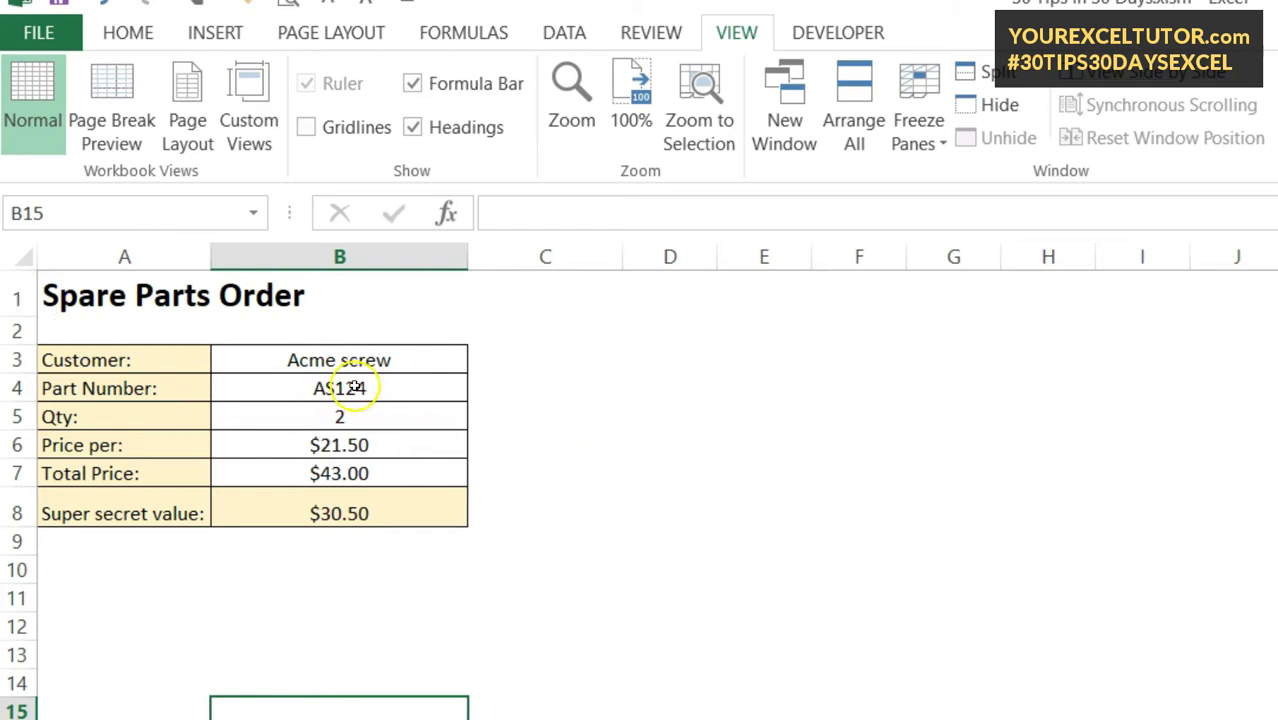
- Unlock the entry cells B3:B7, from the customer through the total price, in their cell protection settings
drag(361, 358, 371, 472)
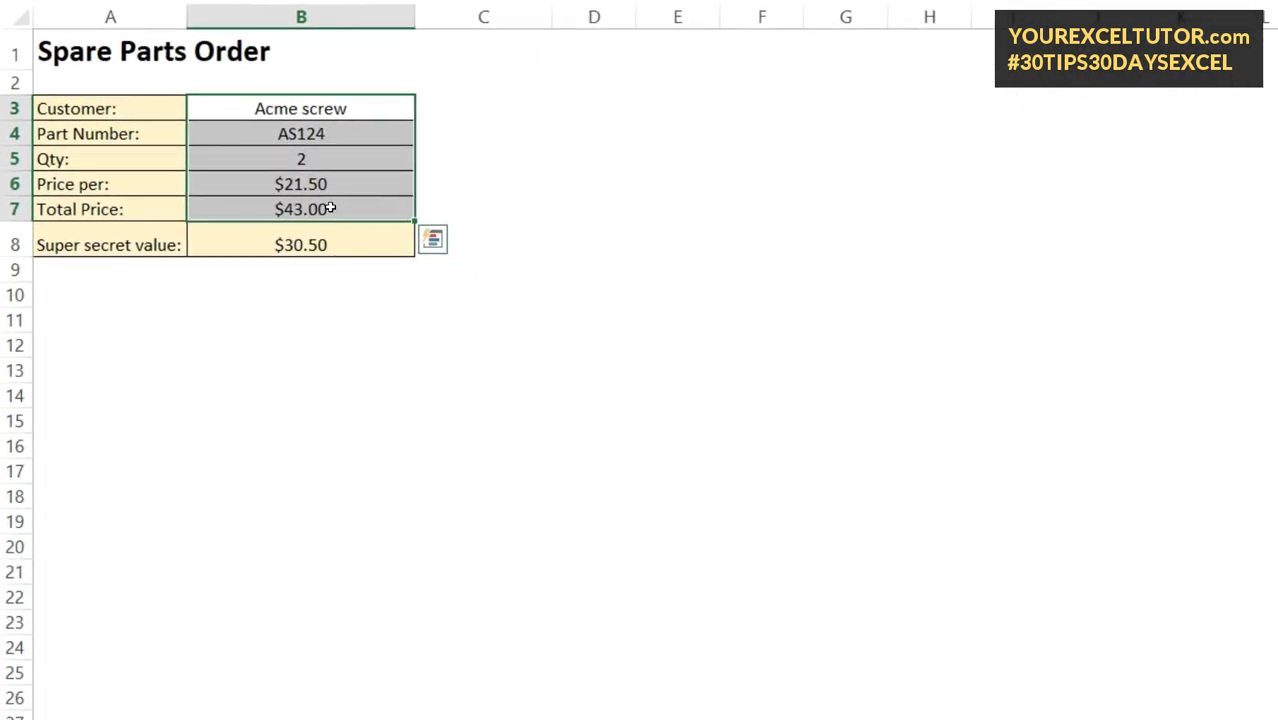
right_click(330, 207)
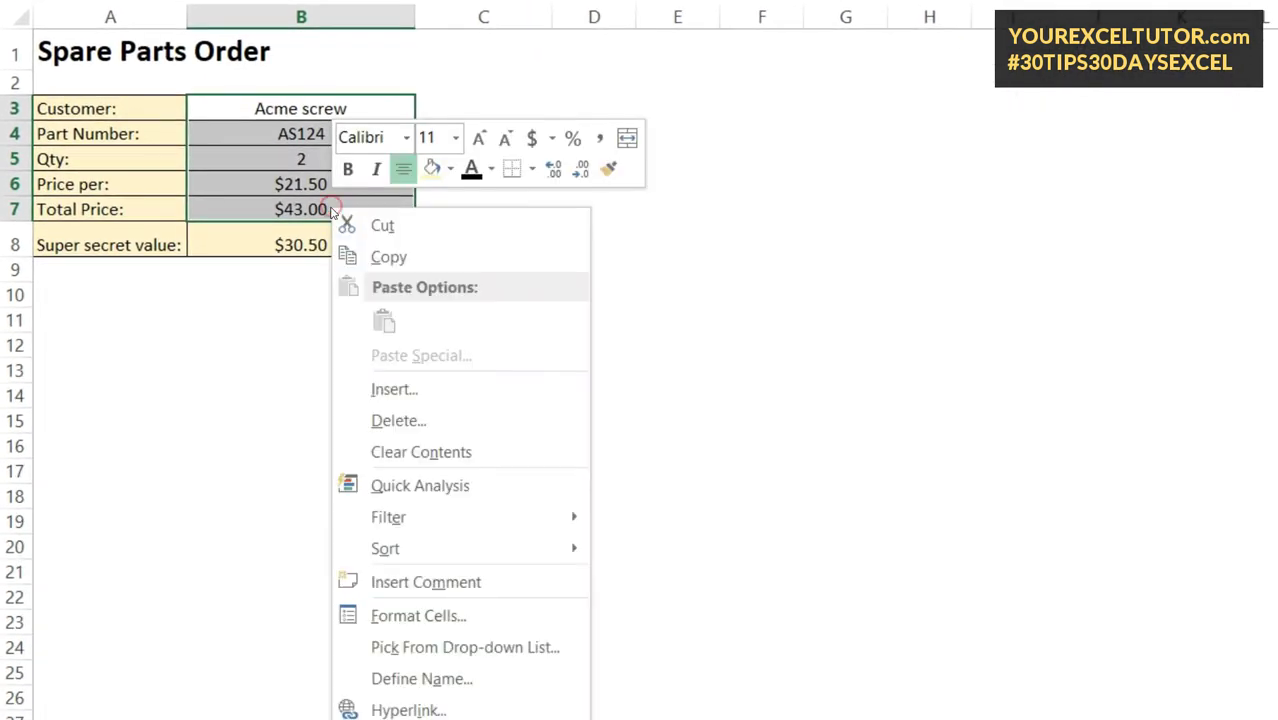
click(490, 614)
drag(650, 252, 1001, 64)
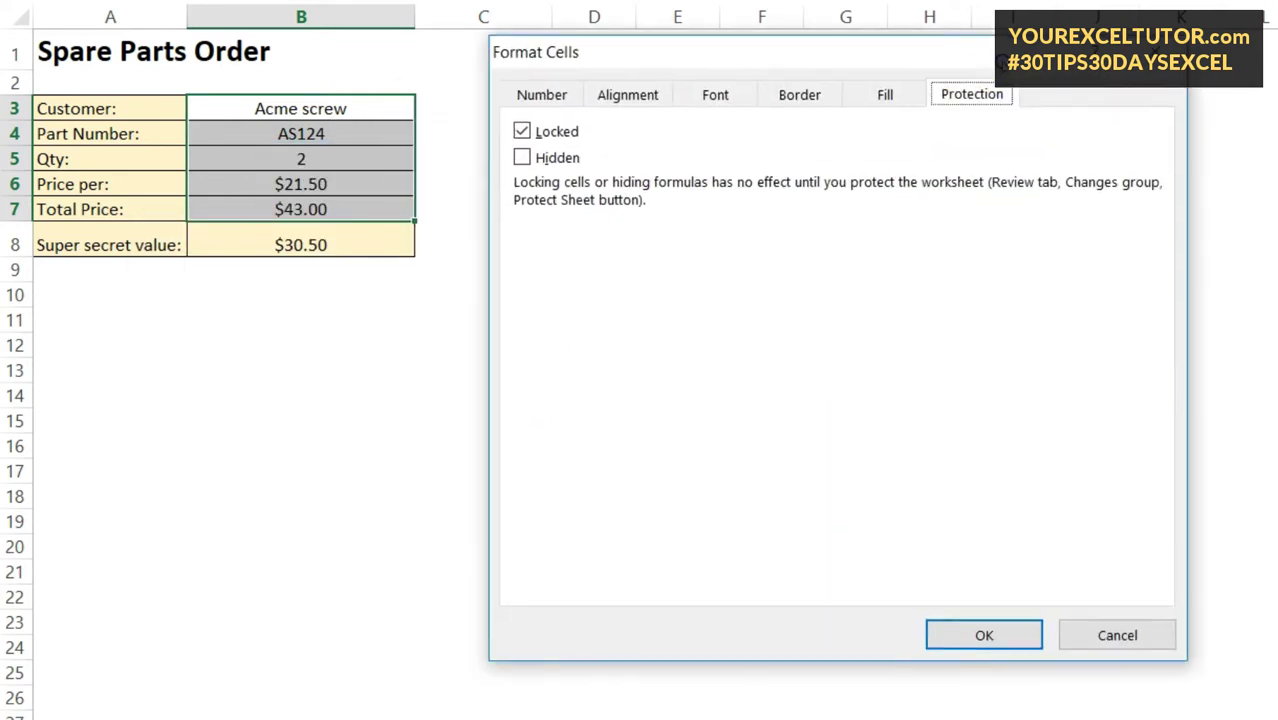
click(522, 134)
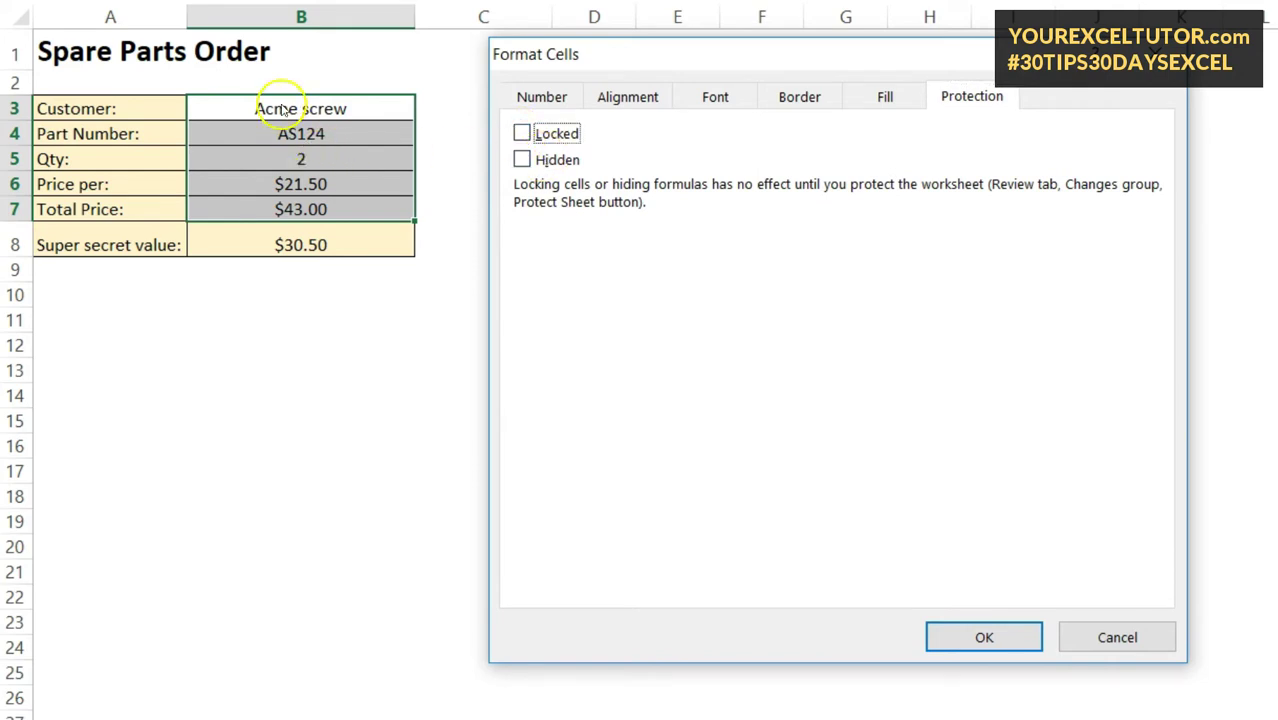
click(974, 648)
click(442, 440)
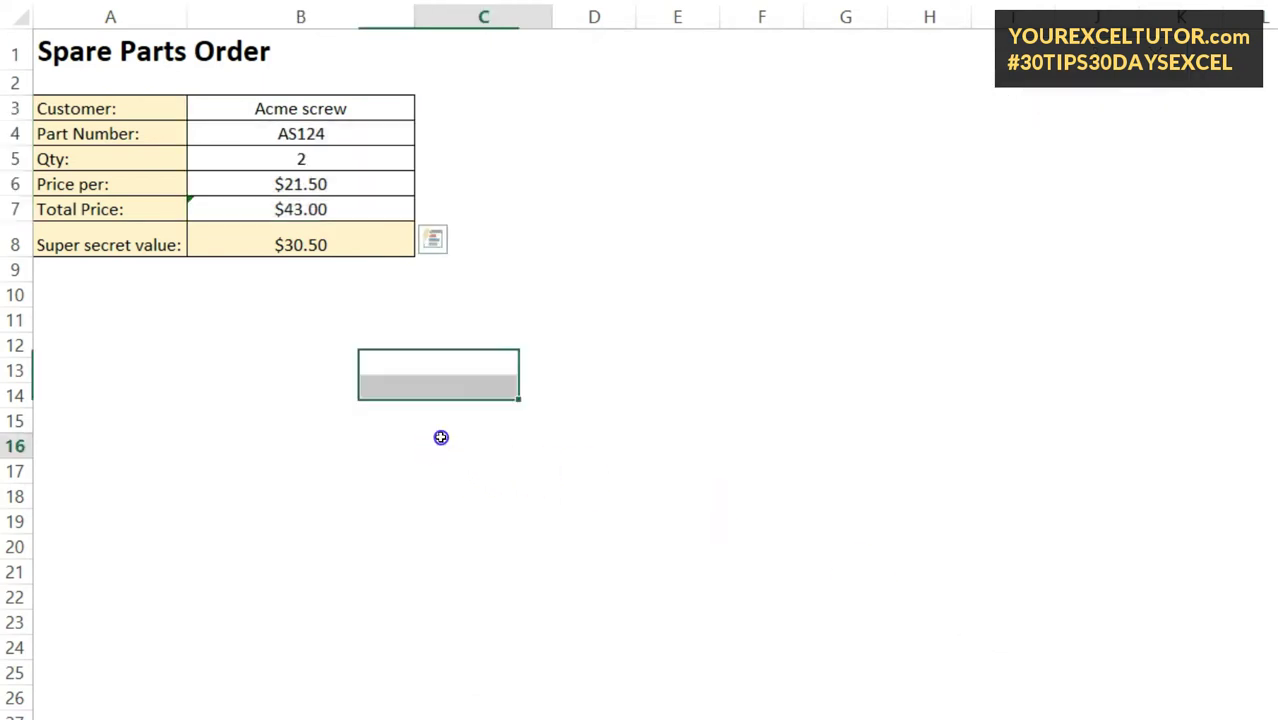
- Set the super secret value cell B8 to hide its formula while keeping it locked
click(318, 243)
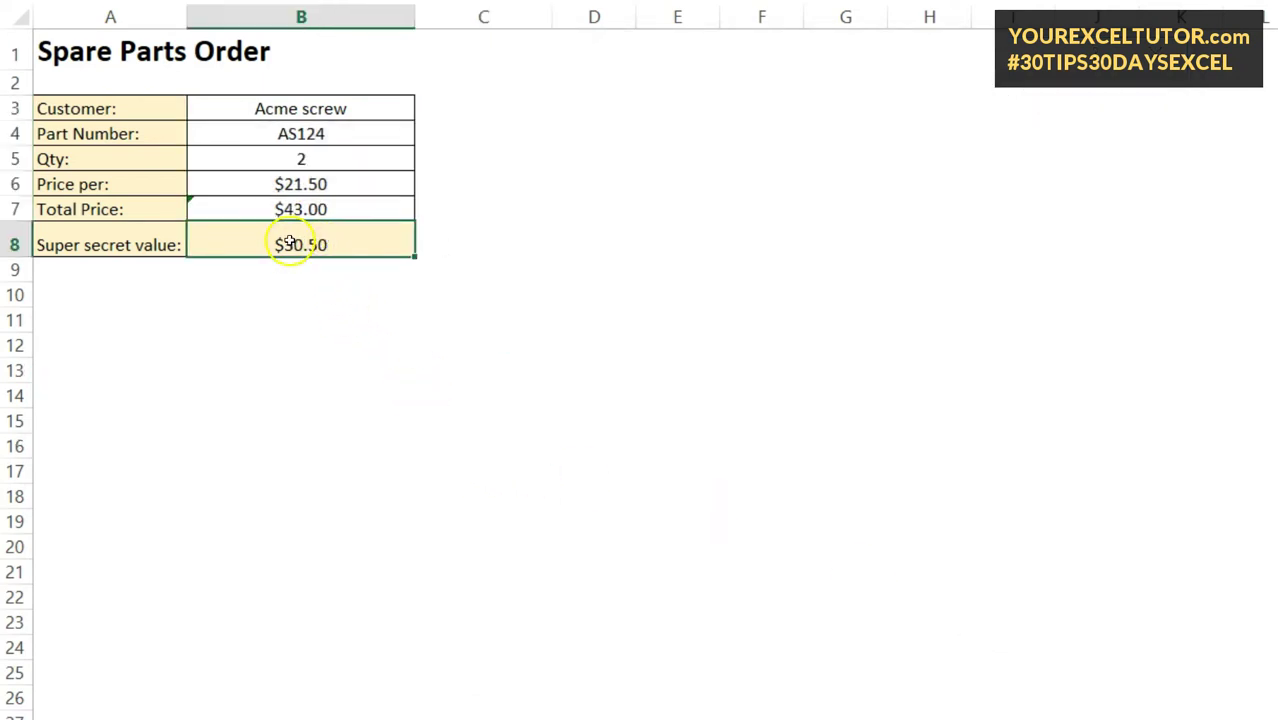
right_click(289, 243)
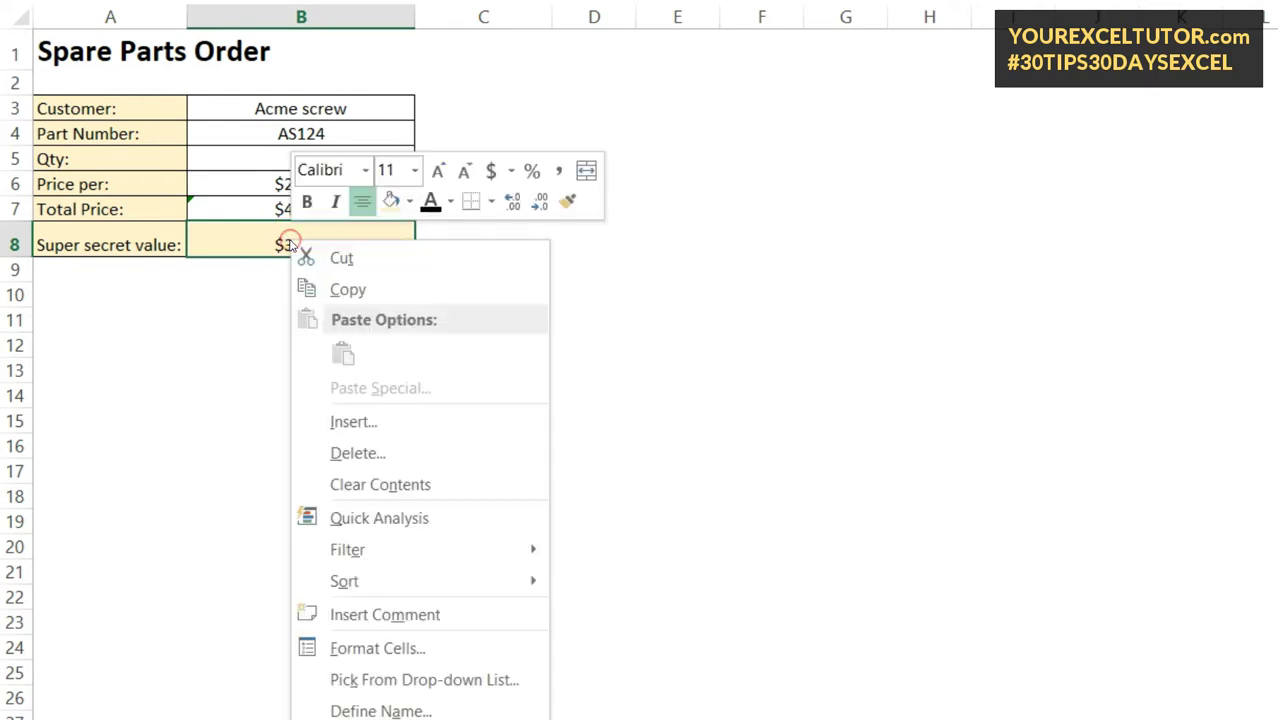
click(445, 650)
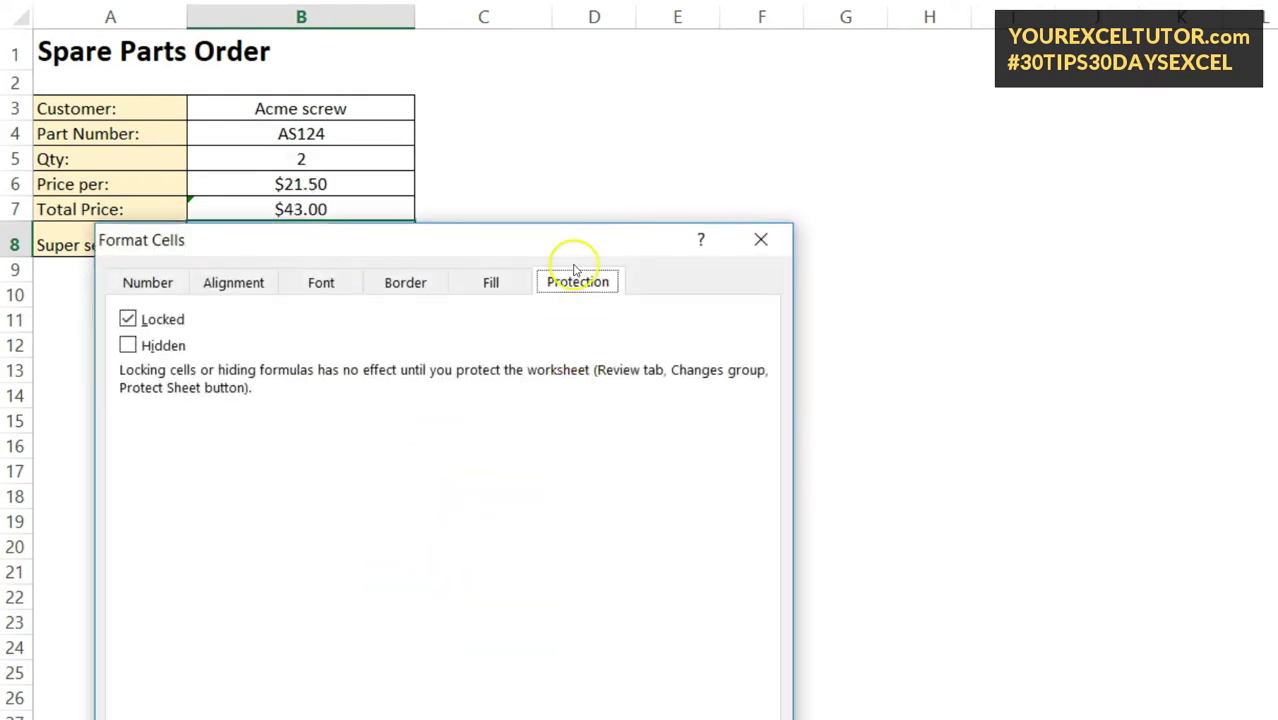
drag(577, 247, 1005, 97)
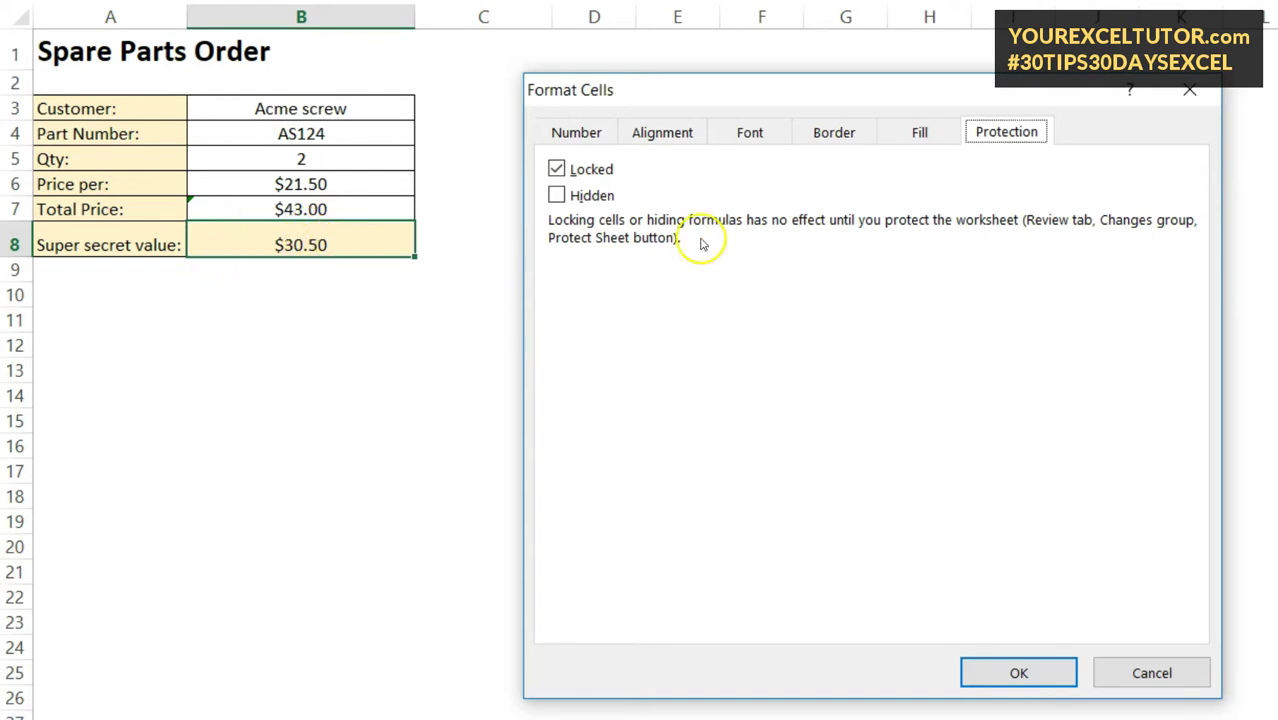
click(556, 195)
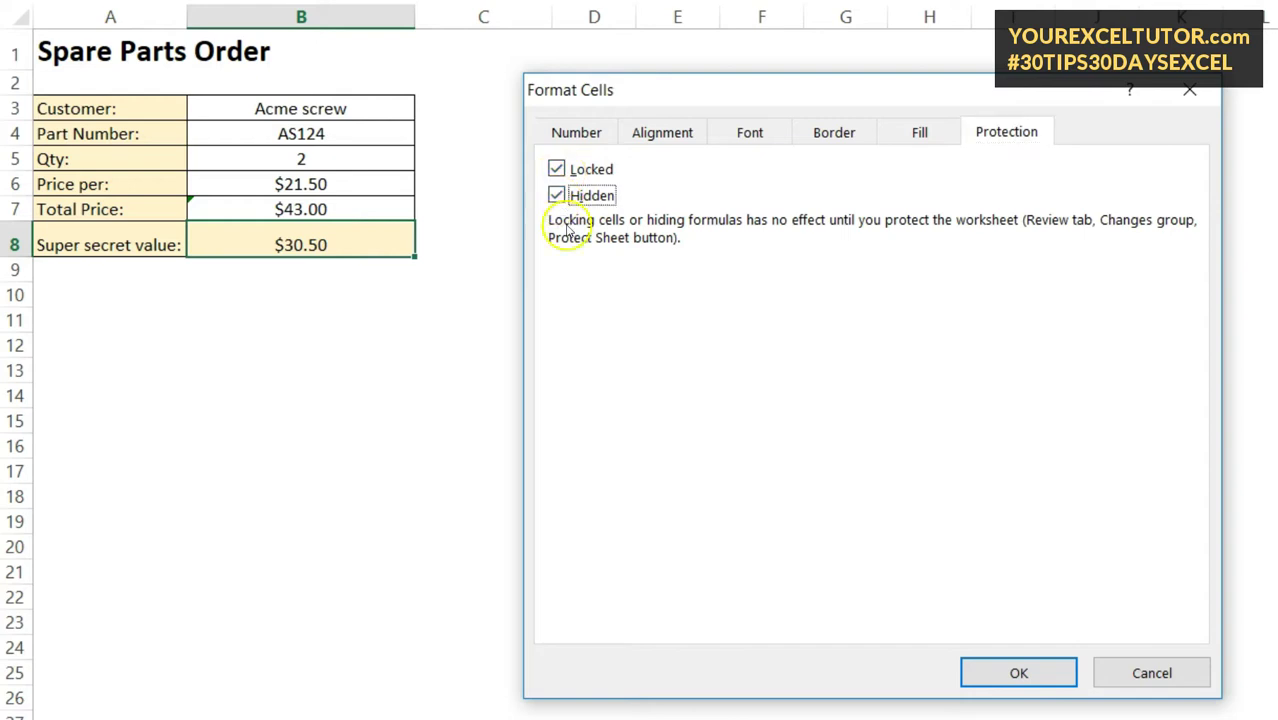
click(1018, 673)
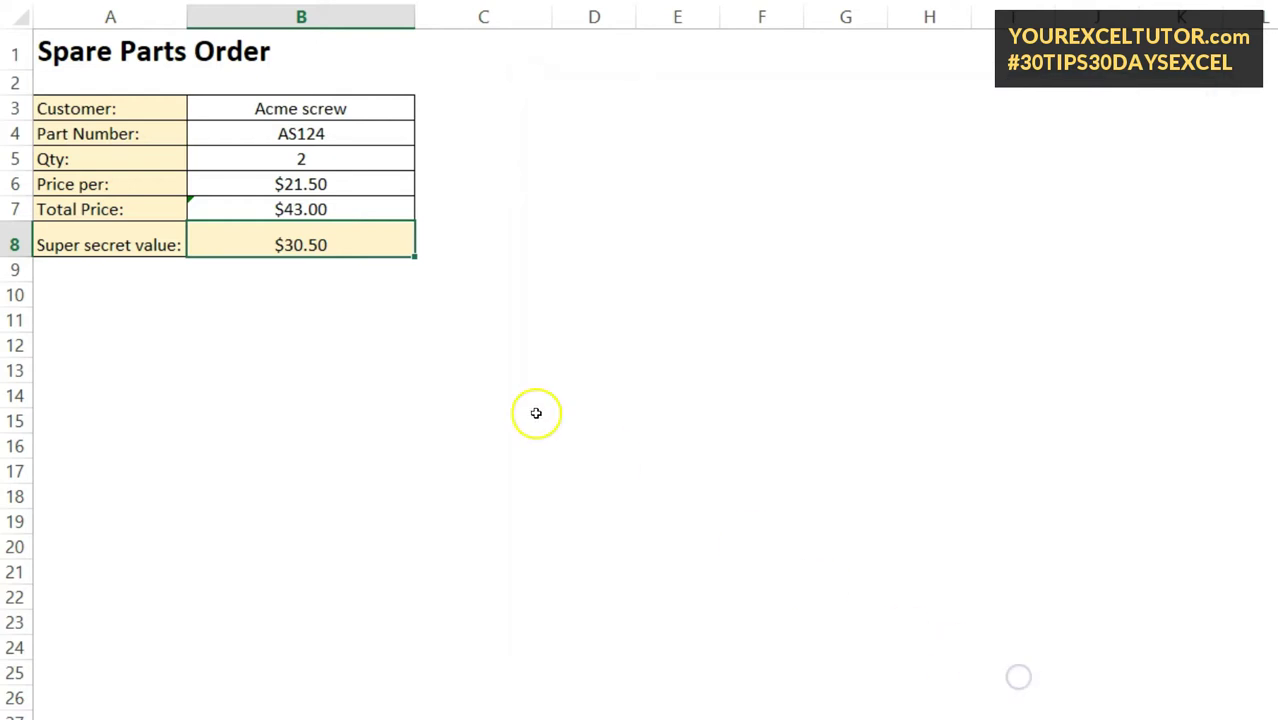
click(372, 344)
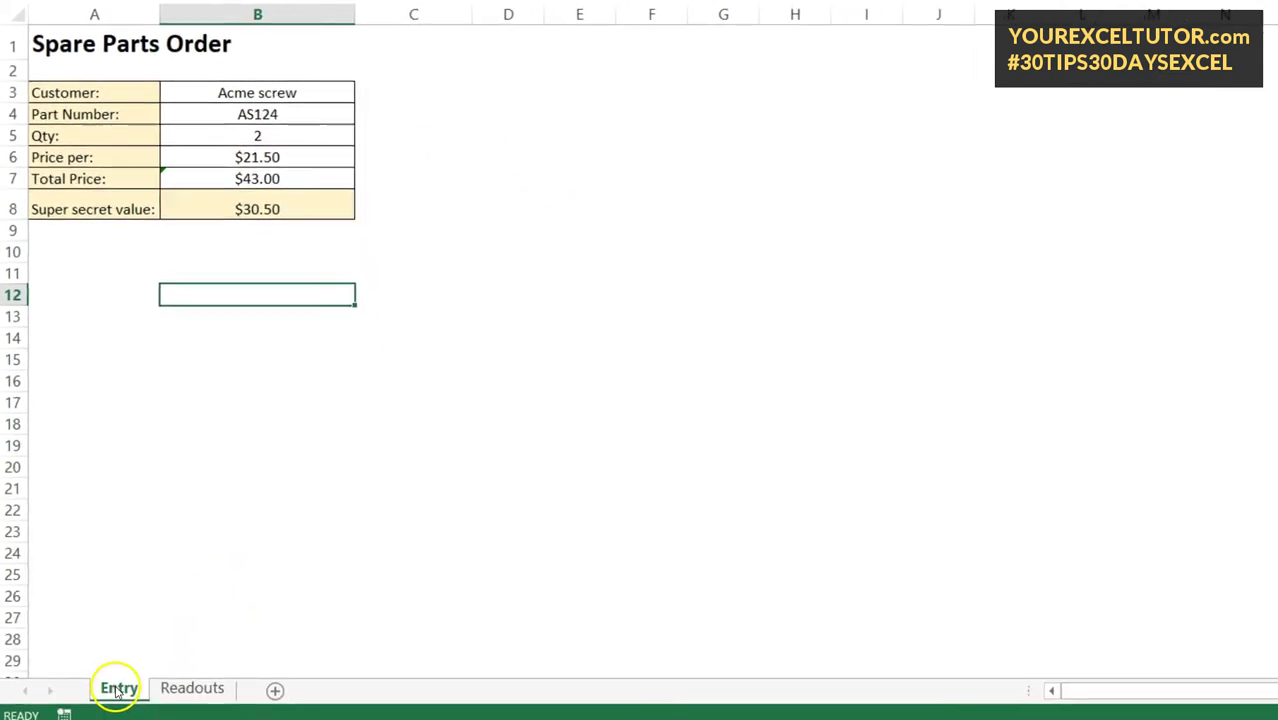
- Protect the Entry sheet without a password, allowing users to select unlocked cells only
right_click(118, 689)
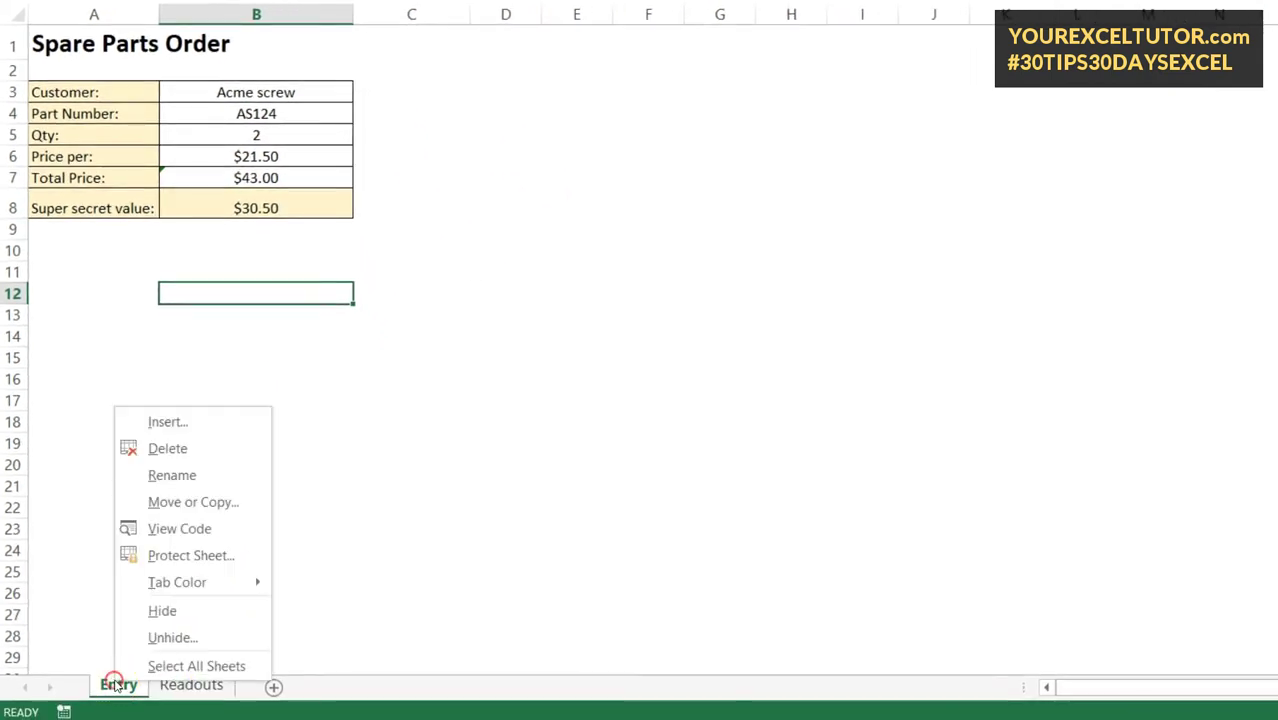
click(199, 557)
drag(222, 390, 660, 215)
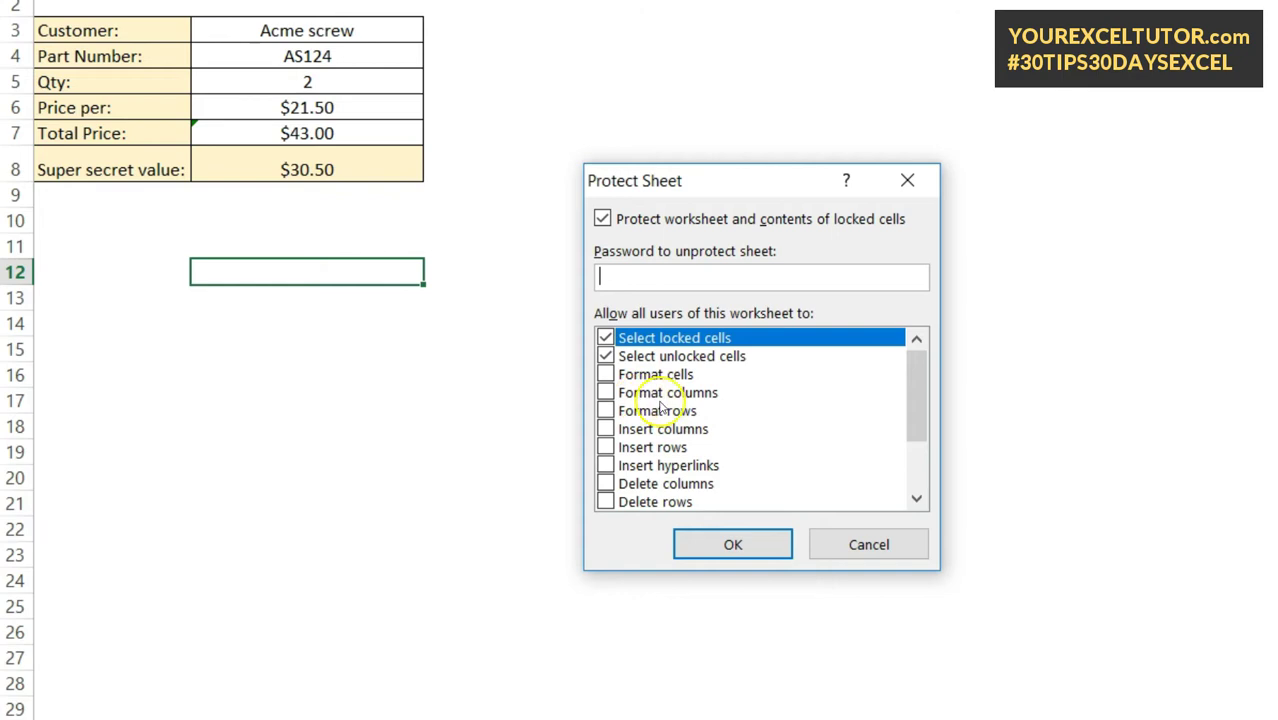
drag(920, 405, 894, 488)
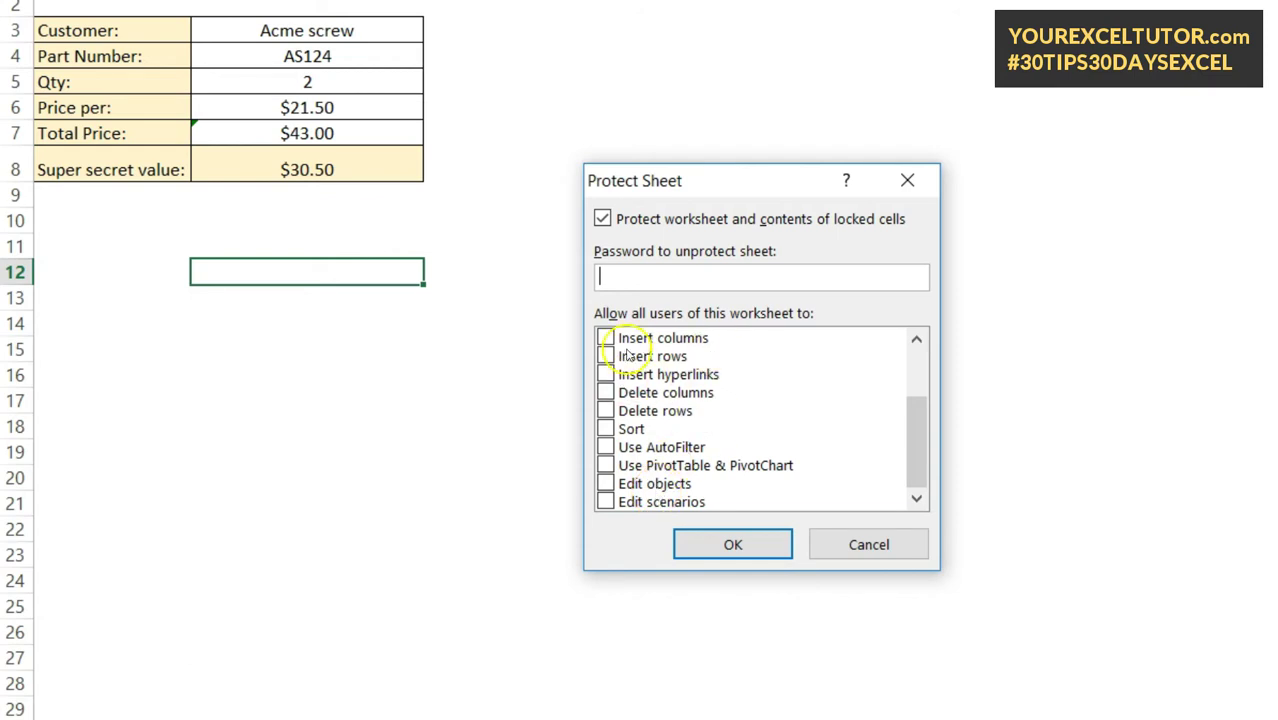
drag(913, 471, 921, 379)
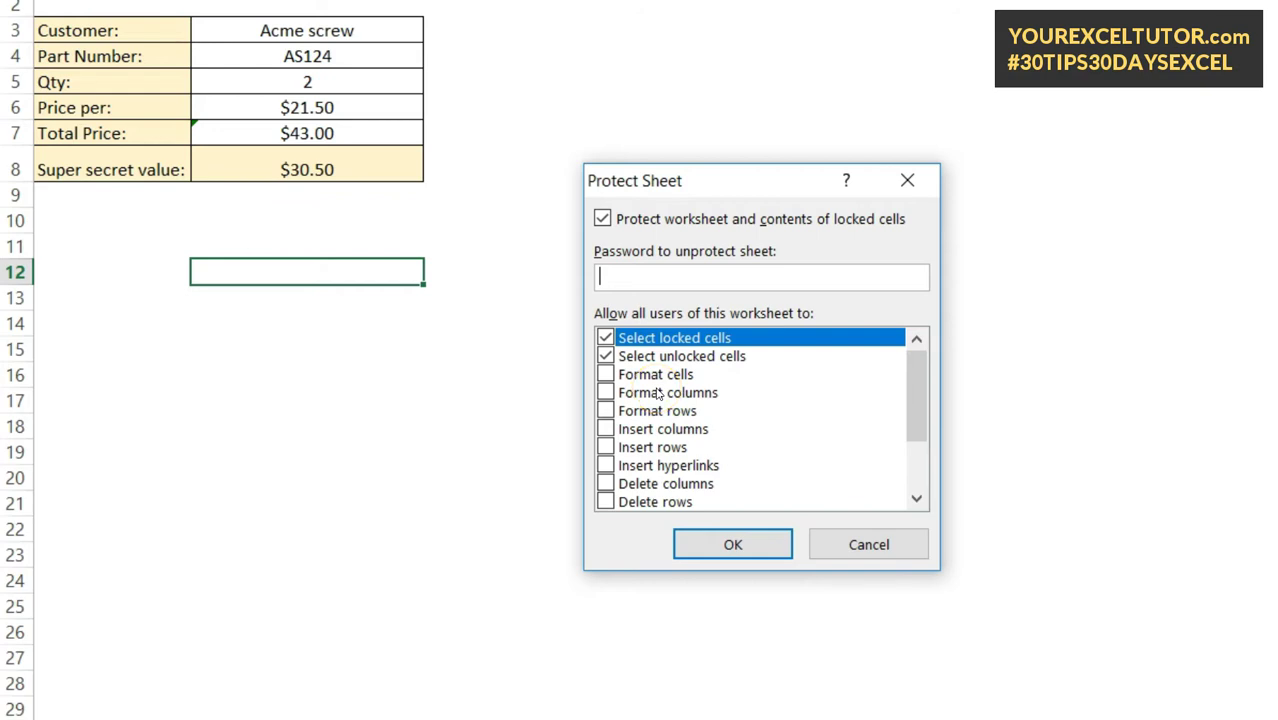
click(607, 340)
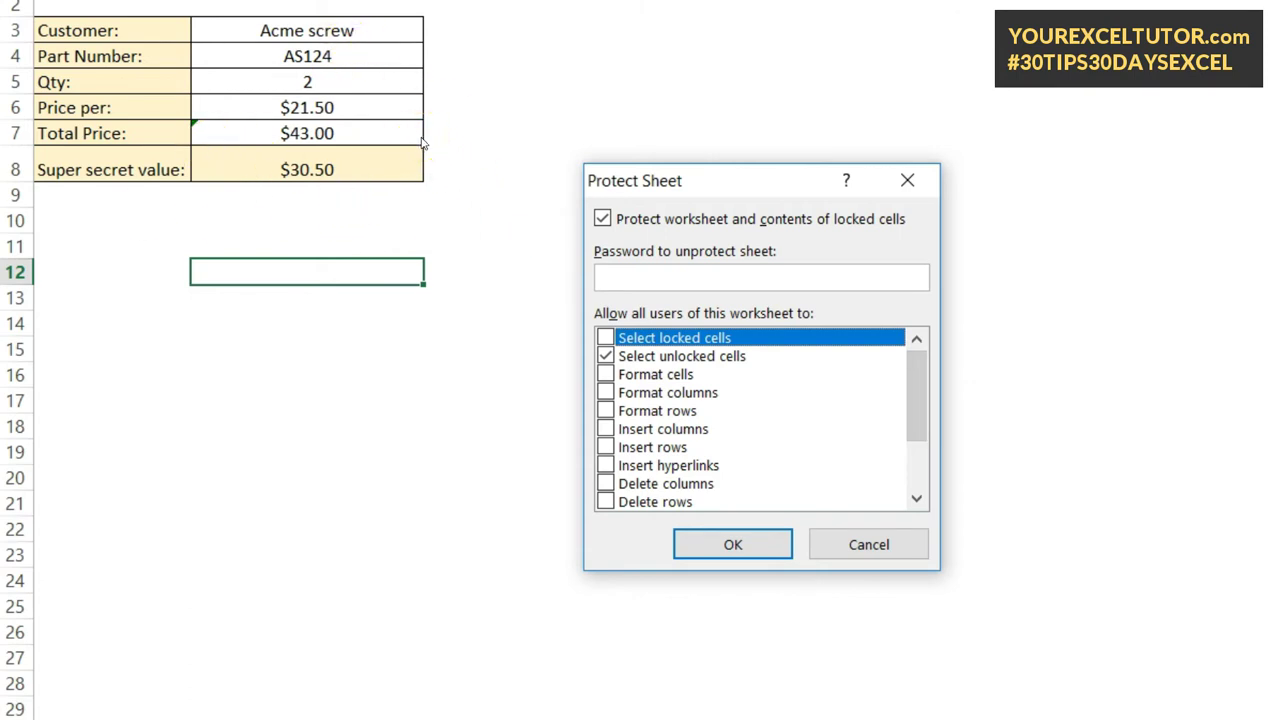
click(723, 541)
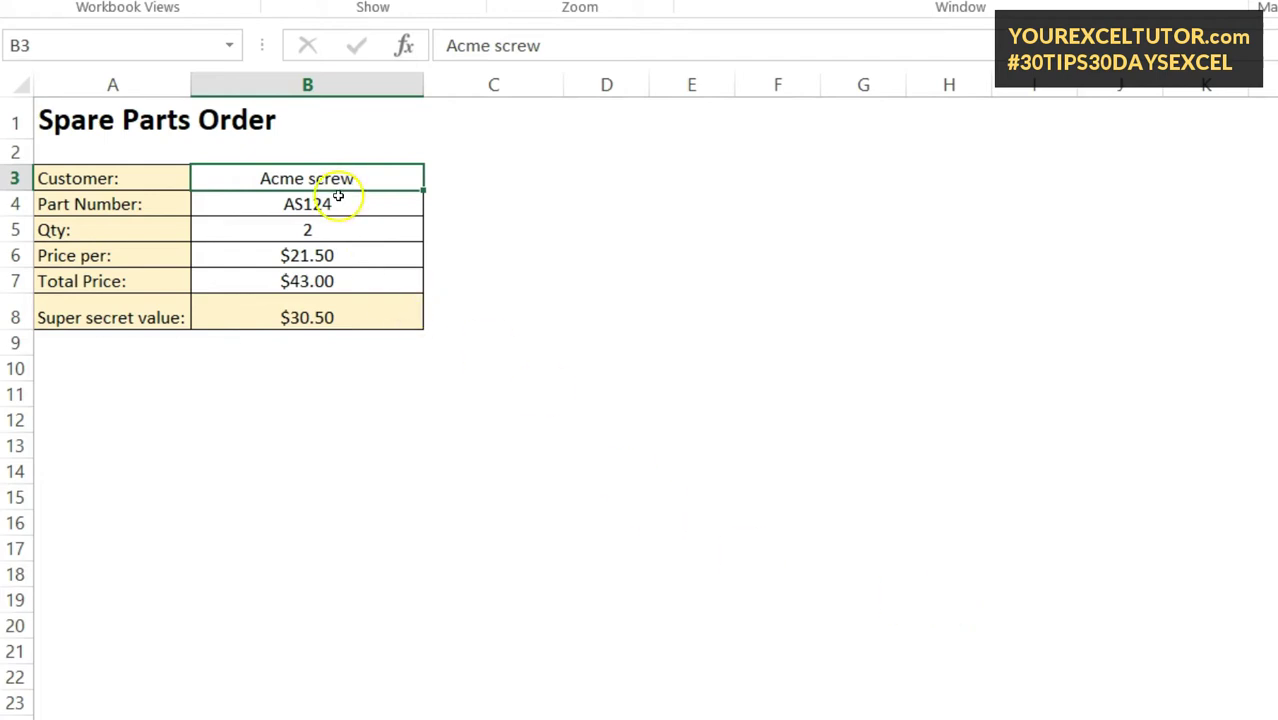
- Cycle through the cells that can be selected on the protected Entry sheet, starting from the customer cell B3
key(Tab)
key(Tab)
key(Tab)
key(Tab)
key(Tab)
key(Tab)
key(Tab)
key(Tab)
key(Tab)
key(Tab)
- Try to select the locked label cells and the super secret value cell B8
click(292, 311)
click(109, 265)
click(95, 197)
click(229, 321)
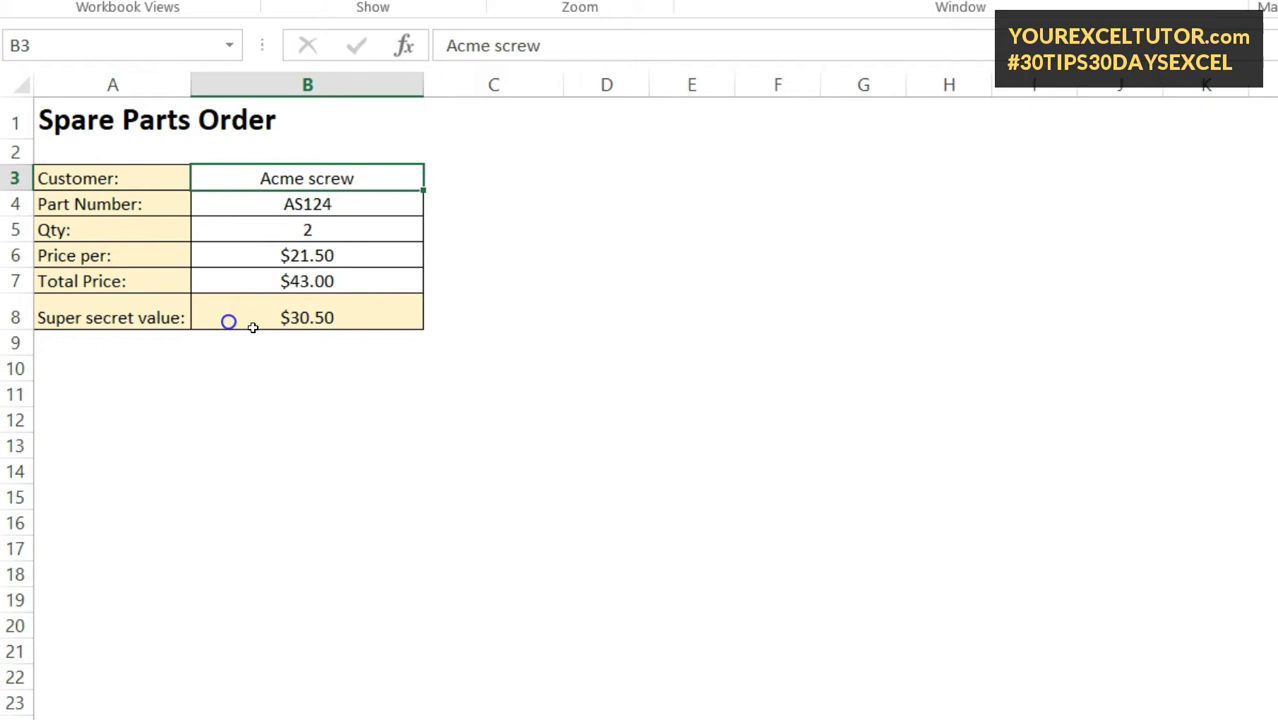
click(339, 318)
click(328, 318)
click(285, 313)
click(320, 316)
click(240, 314)
click(360, 319)
click(340, 318)
click(316, 321)
click(245, 320)
click(308, 318)
click(313, 318)
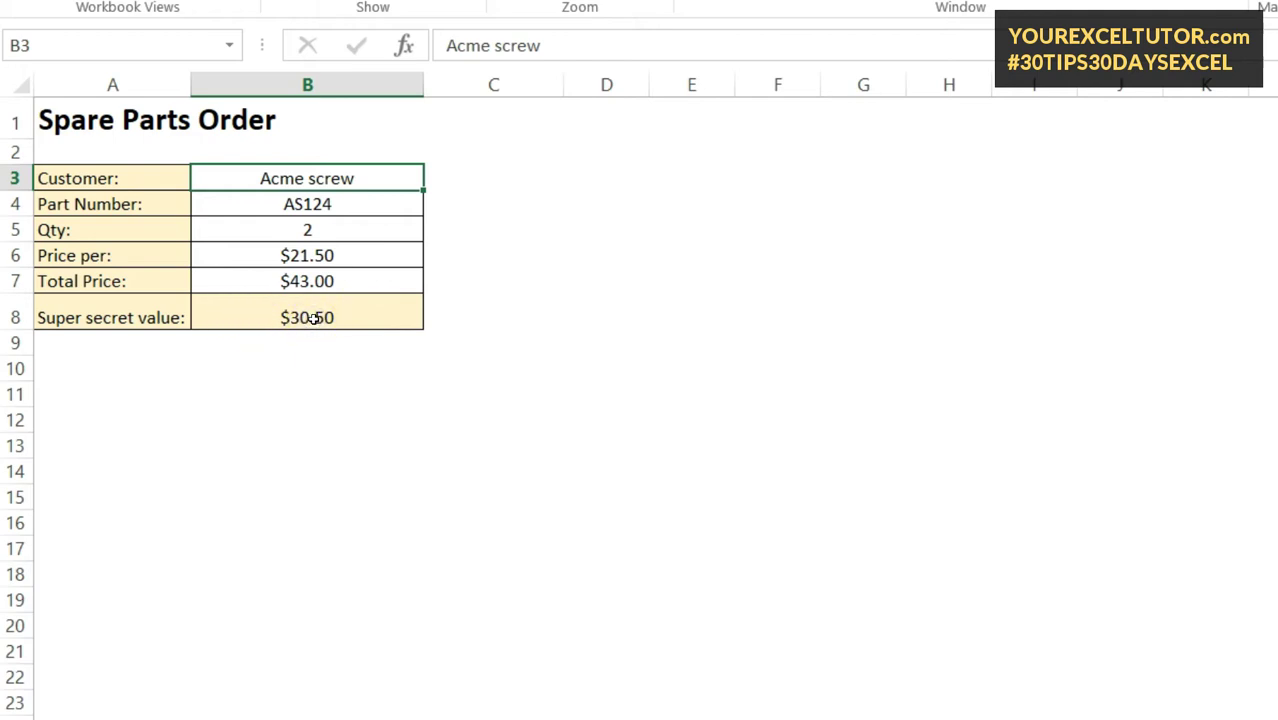
- Unprotect the Entry sheet and protect it again without a password, allowing selection of both locked and unlocked cells
right_click(104, 686)
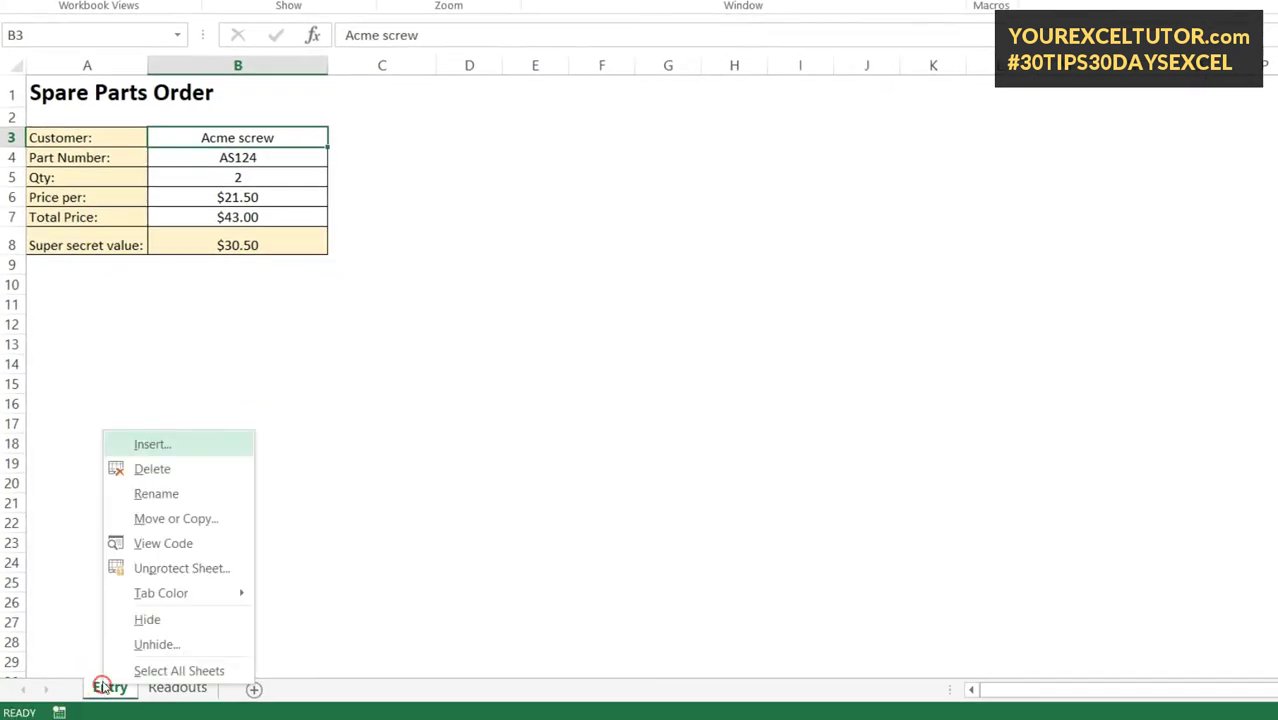
click(190, 567)
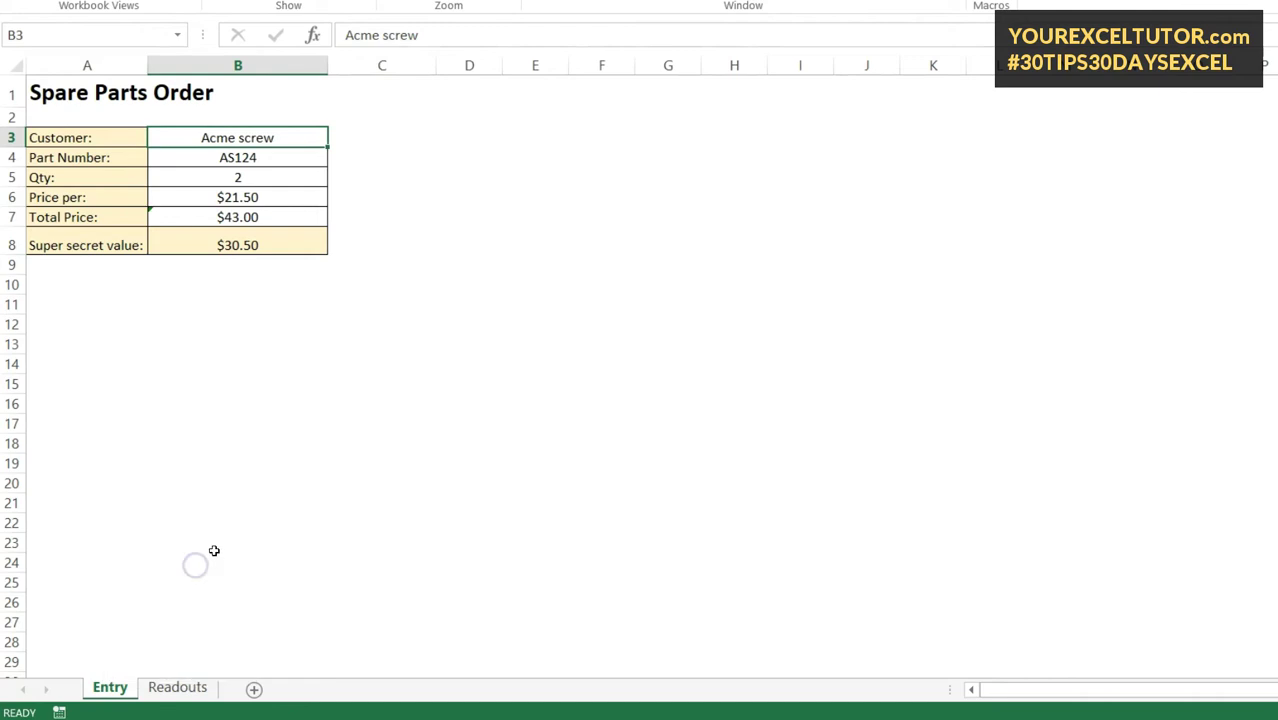
right_click(112, 686)
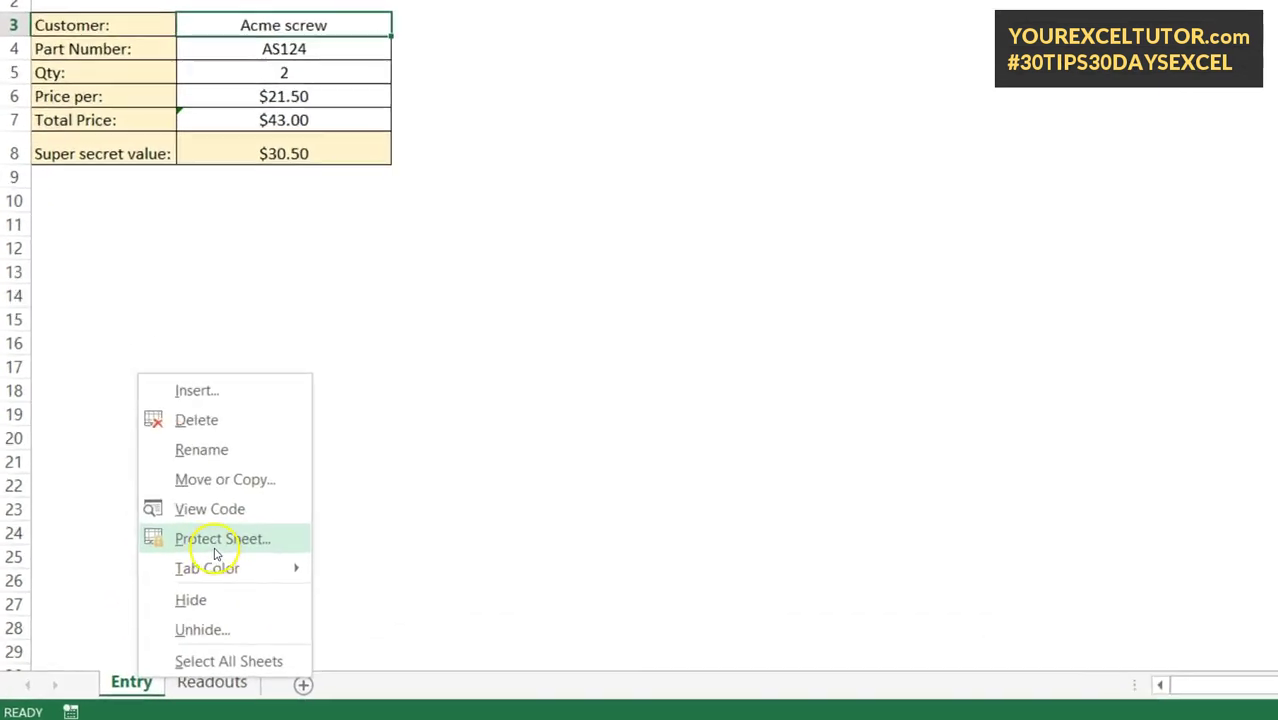
click(182, 565)
click(103, 408)
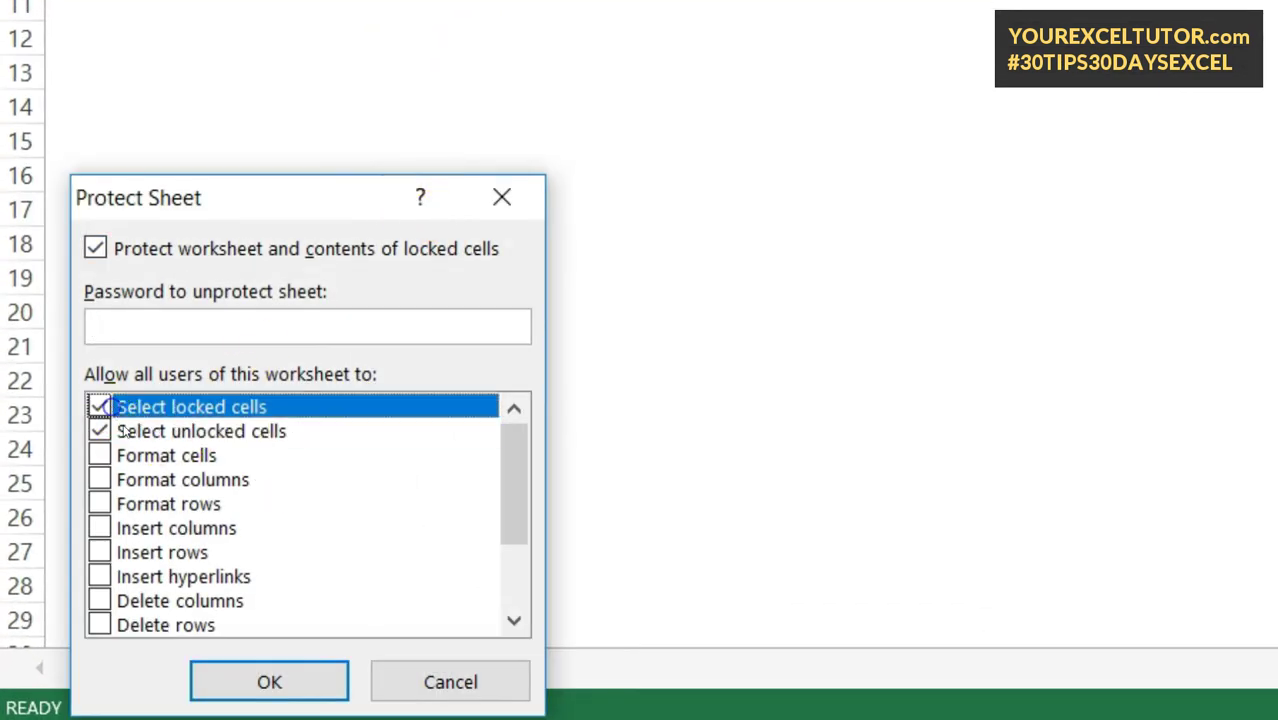
click(270, 680)
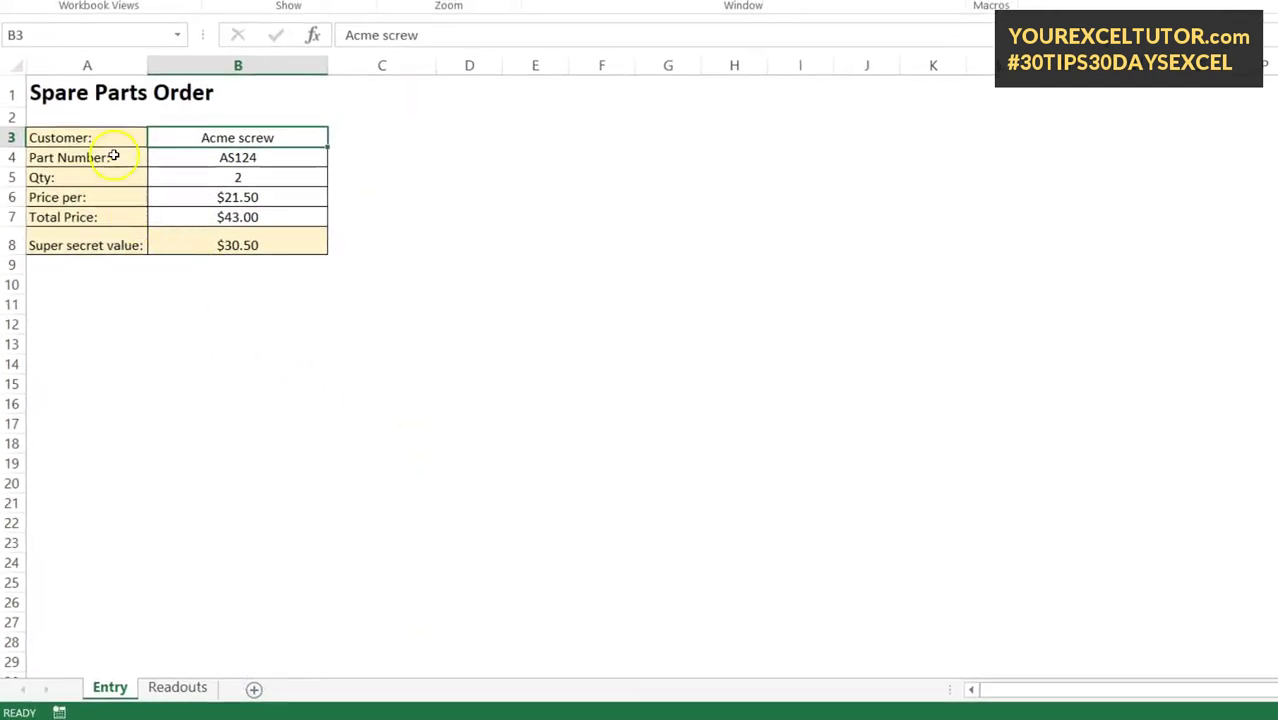
- Select locked label cells and try to edit the Qty label in A5
click(102, 137)
click(92, 174)
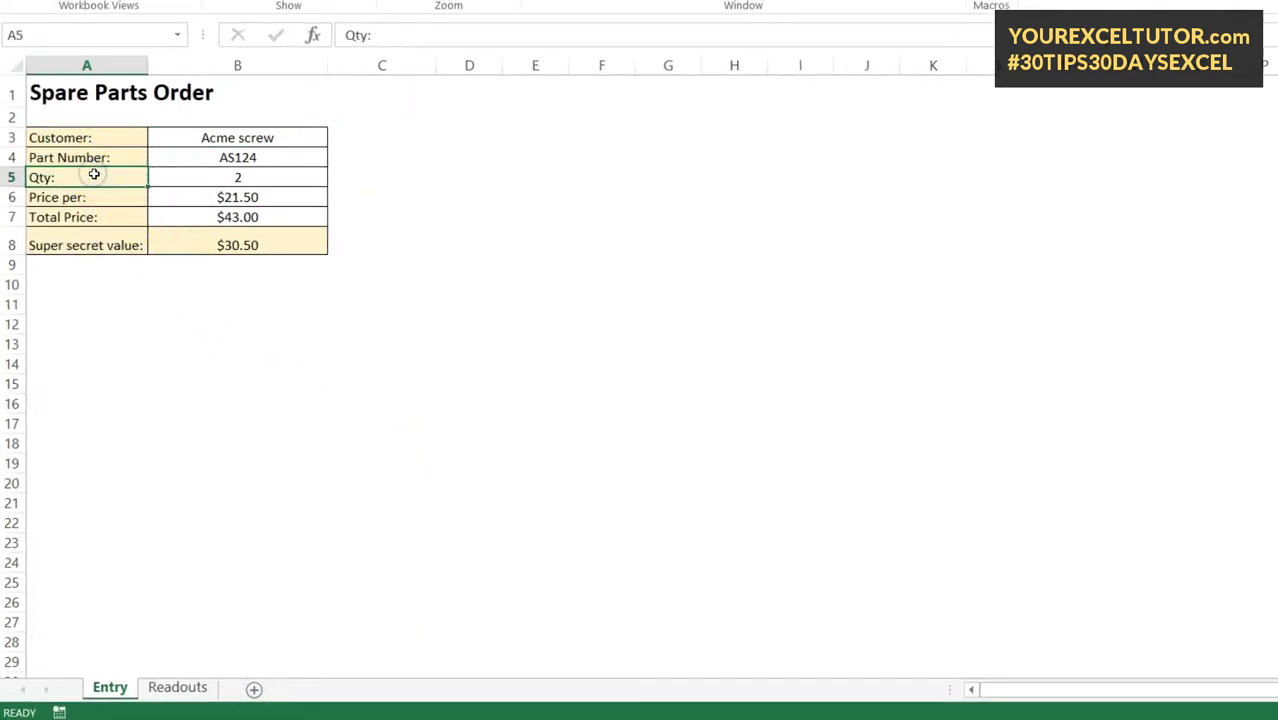
double_click(96, 178)
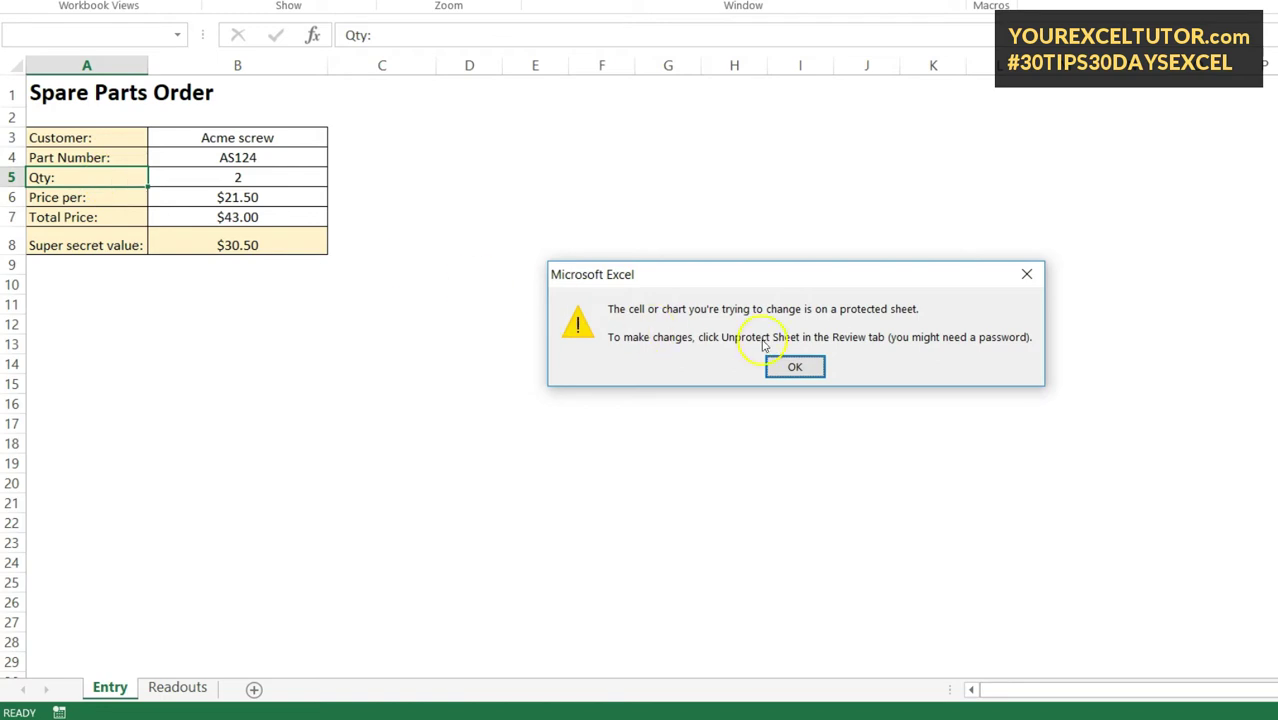
click(798, 366)
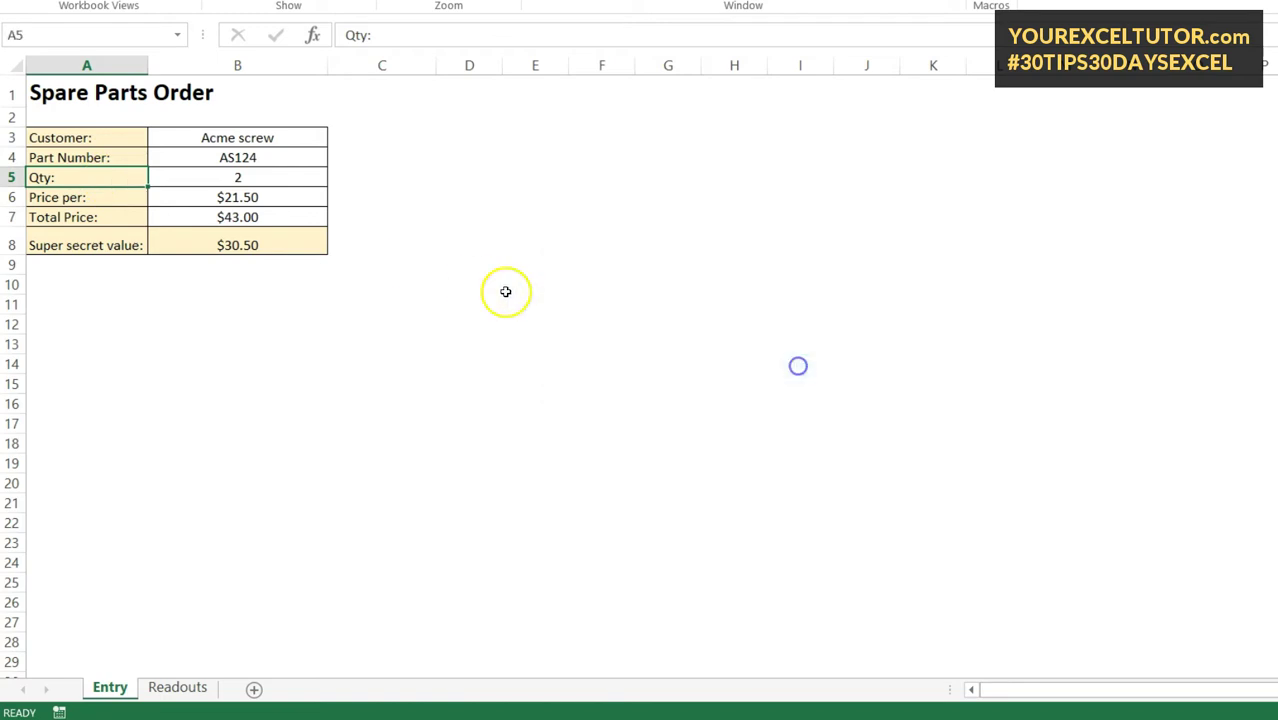
- Select the super secret value cell B8 and try to get at its formula in the formula bar
click(243, 245)
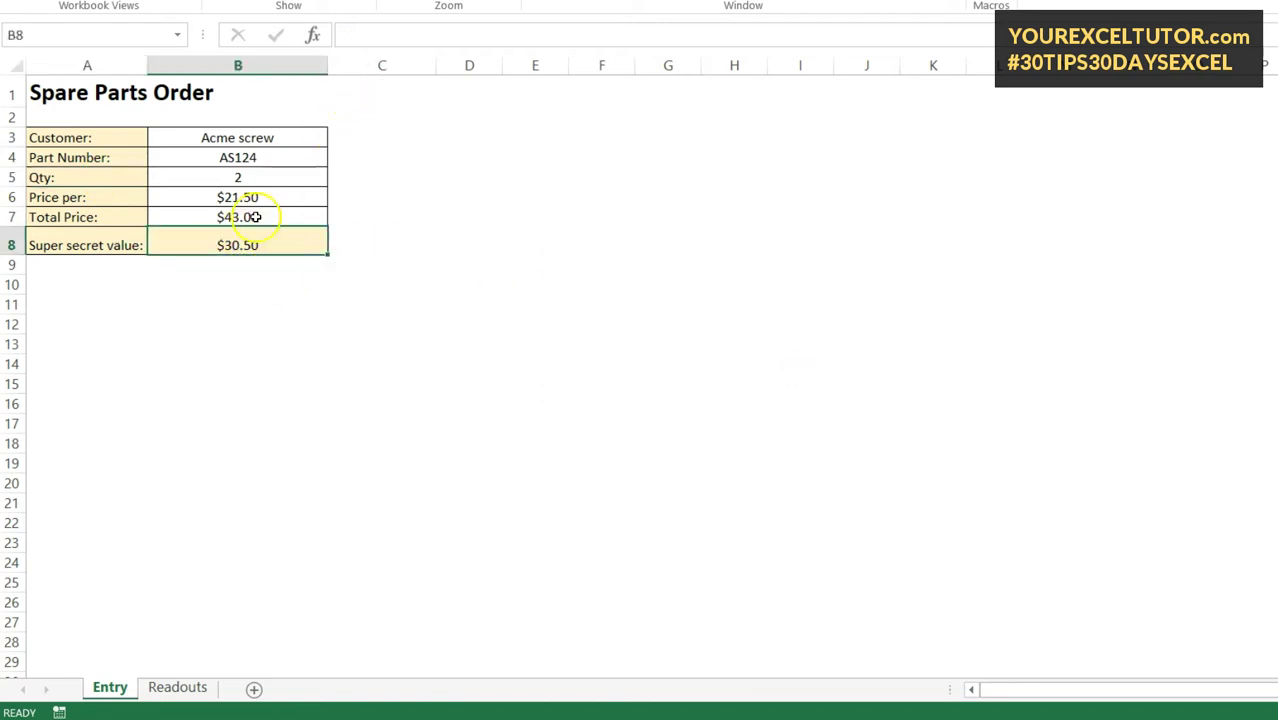
click(373, 30)
click(795, 366)
- Unprotect the Entry sheet and protect it again without a password, disallowing selection of locked cells
right_click(108, 693)
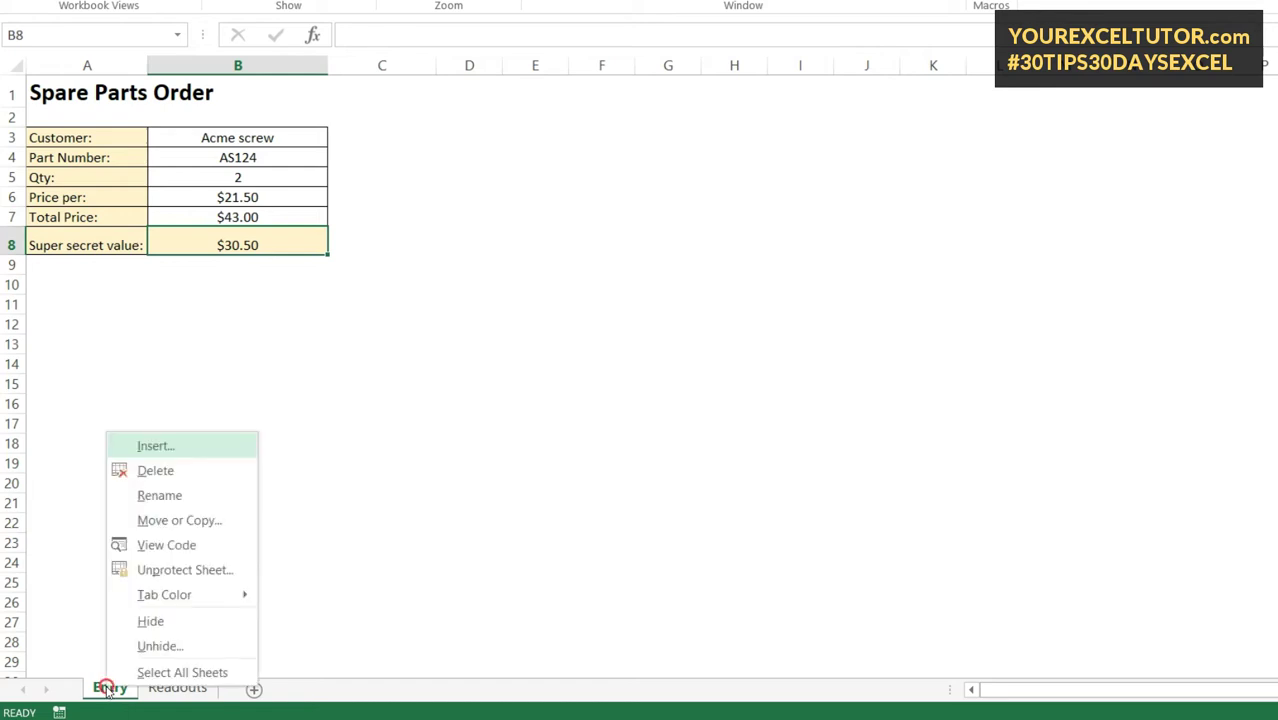
click(169, 570)
right_click(108, 690)
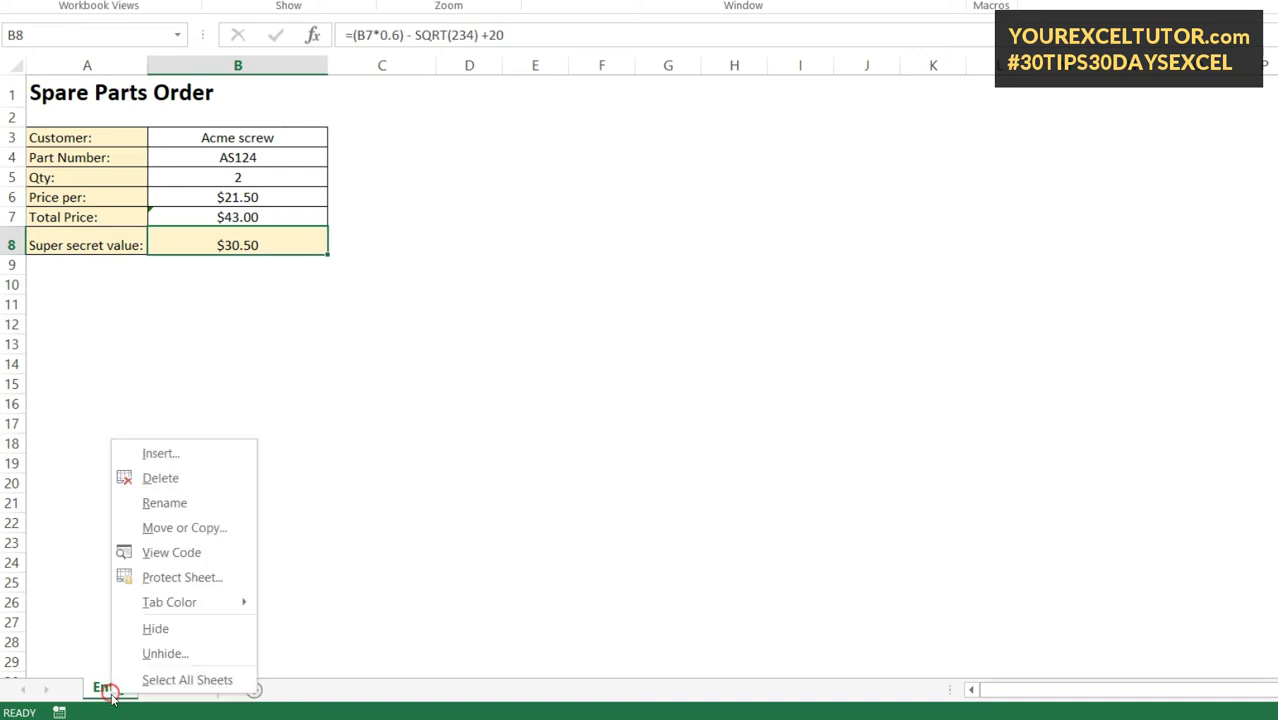
click(195, 577)
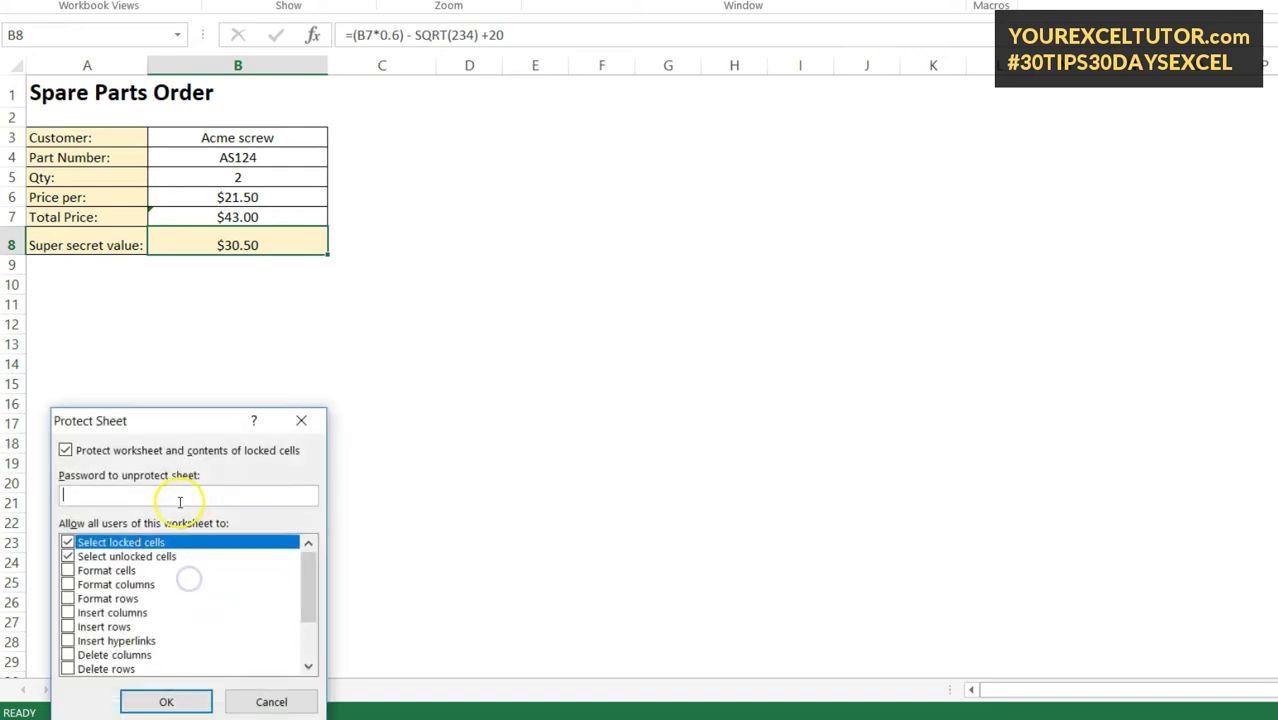
click(67, 542)
click(160, 700)
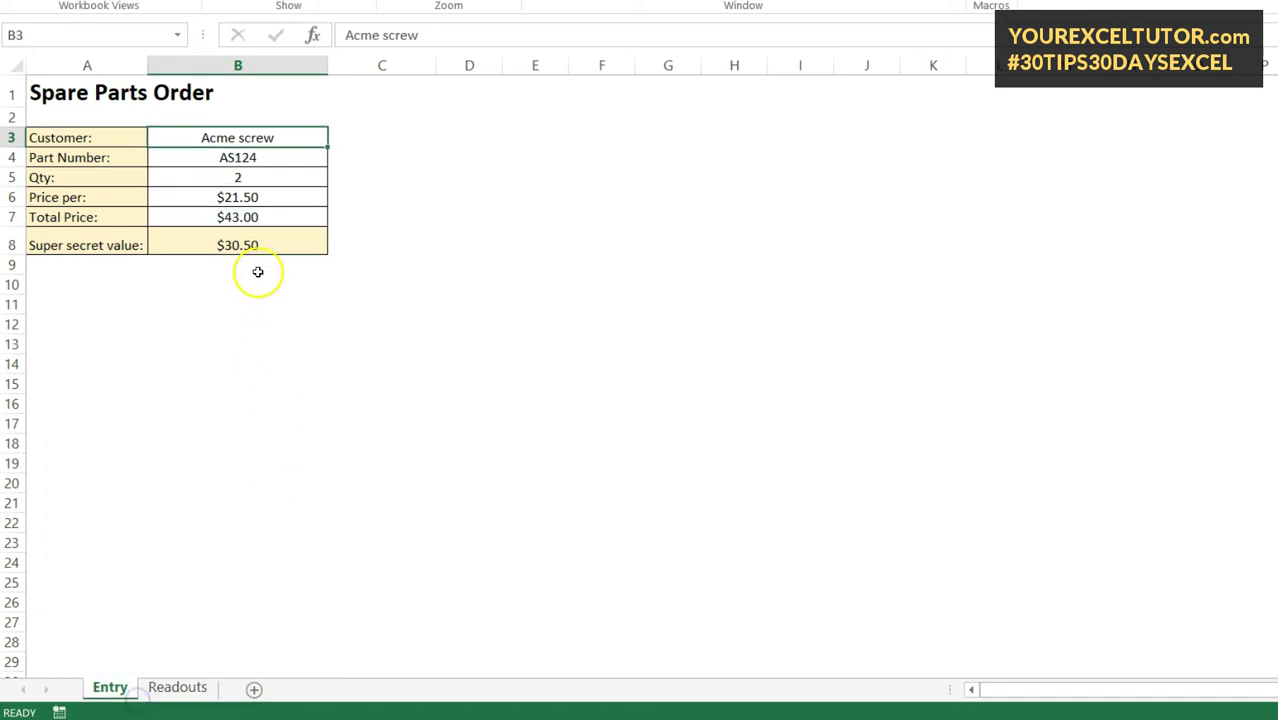
- Try to select blank locked cells outside the order form
click(454, 214)
click(958, 463)
click(655, 389)
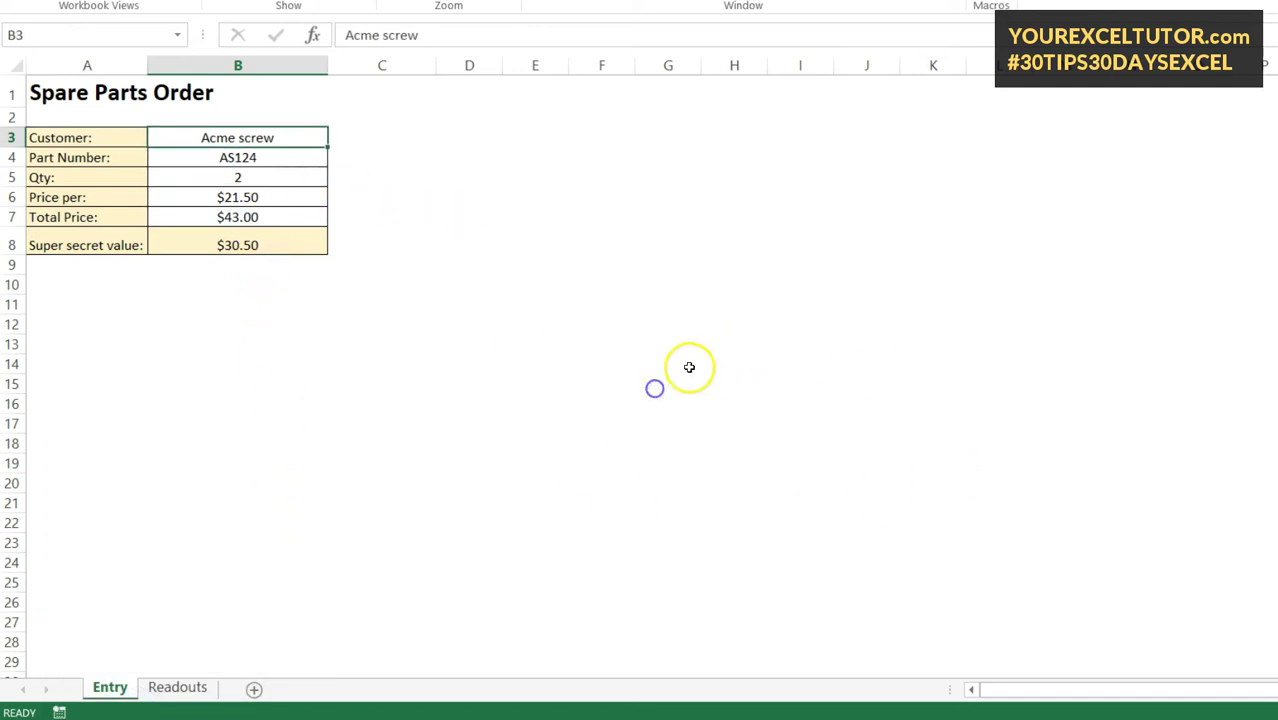
- Step repeatedly through the unlocked entry cells B3:B7 to check the data entry order
click(267, 168)
key(Tab)
key(Tab)
key(Tab)
key(Tab)
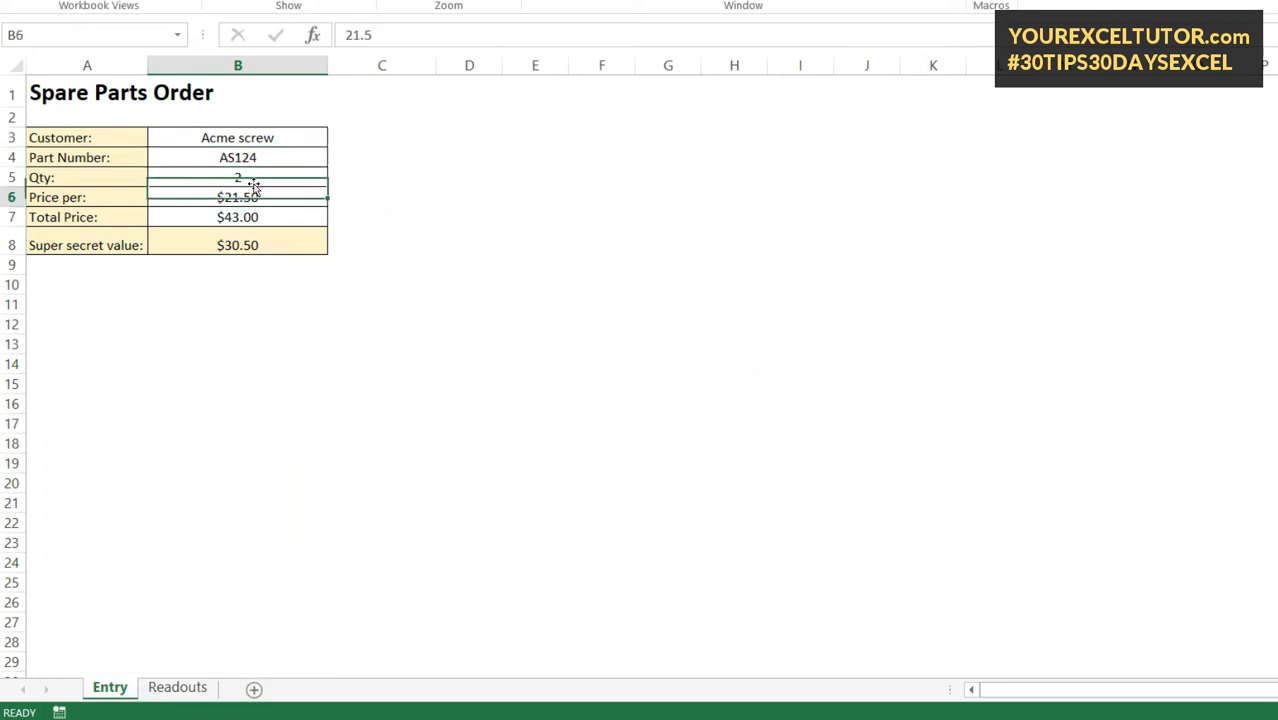
key(Tab)
key(Tab)
key(Tab)
key(Tab)
key(Tab)
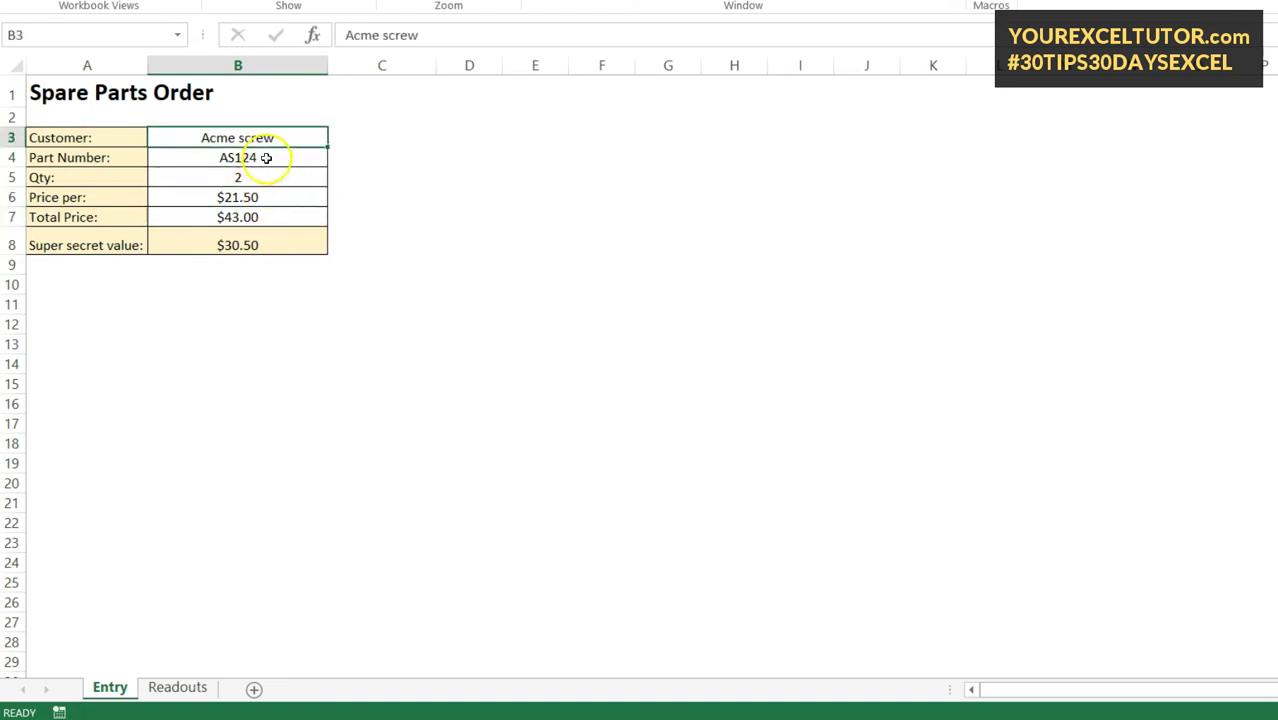
- Set the order quantity in B5 to 3
click(264, 158)
click(256, 180)
text(3)
key(Return)
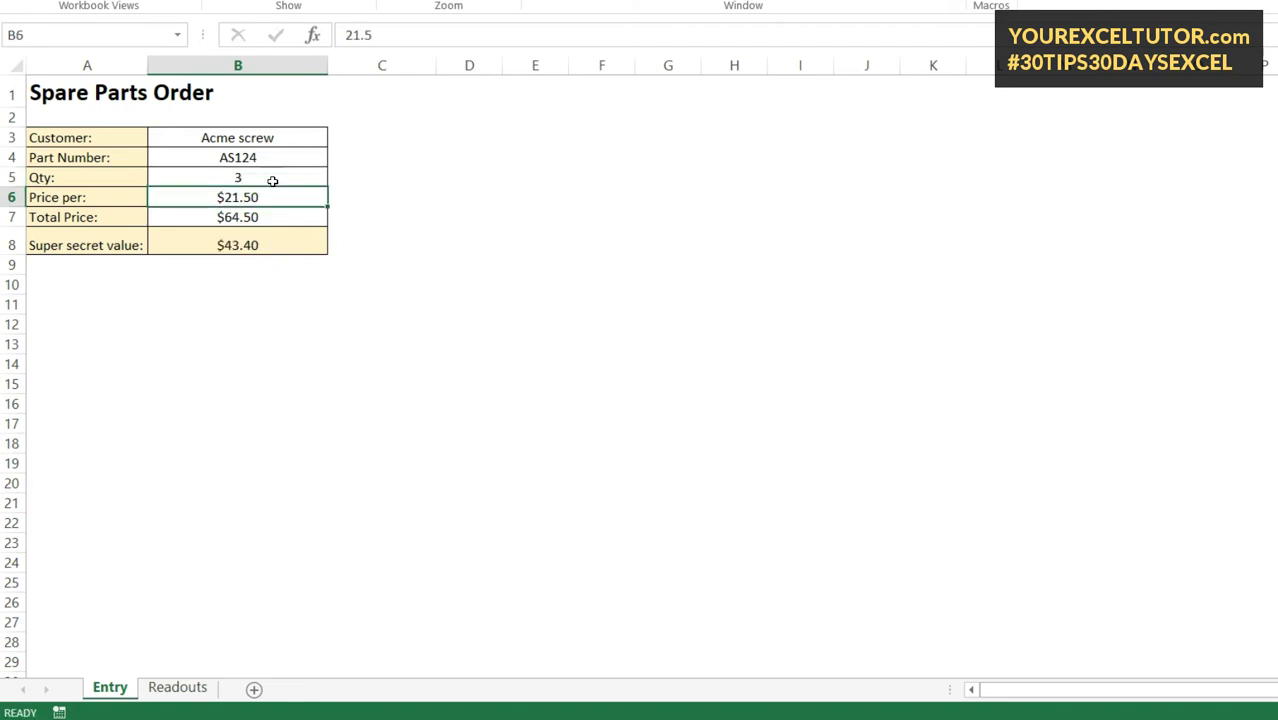
- Check which formatting commands are available for the customer cell B3 on the protected sheet
click(247, 138)
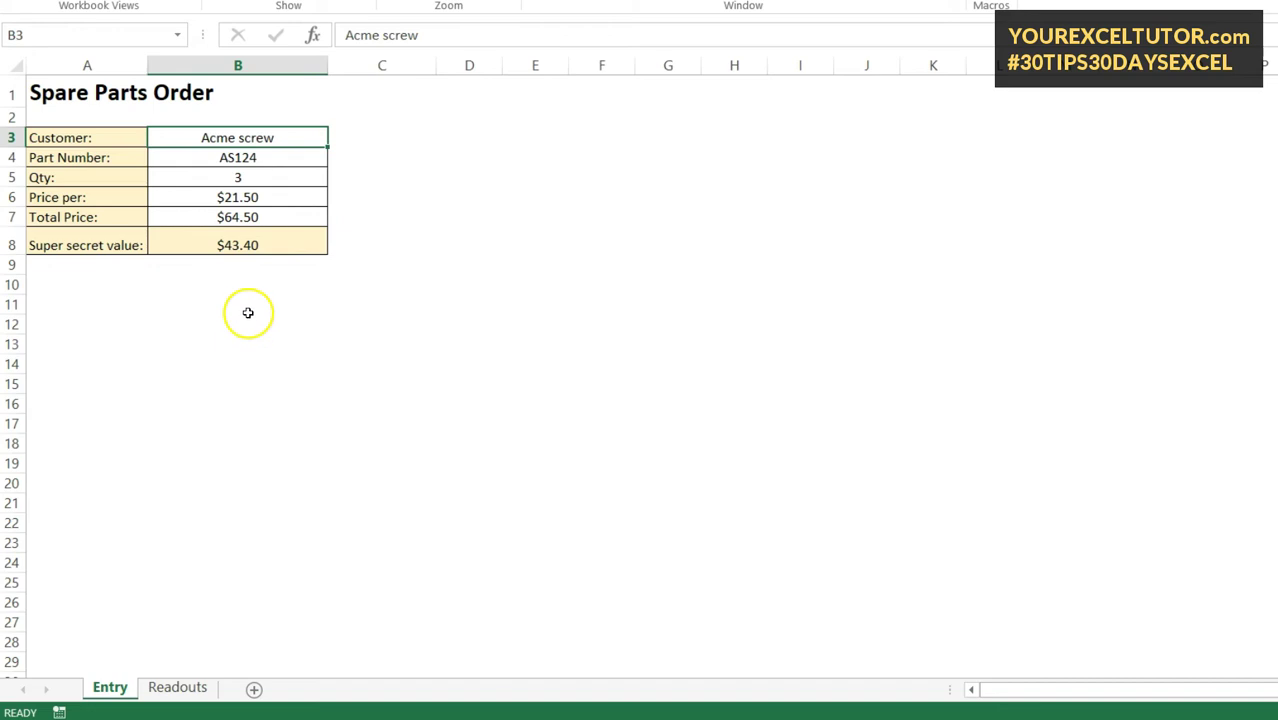
click(377, 69)
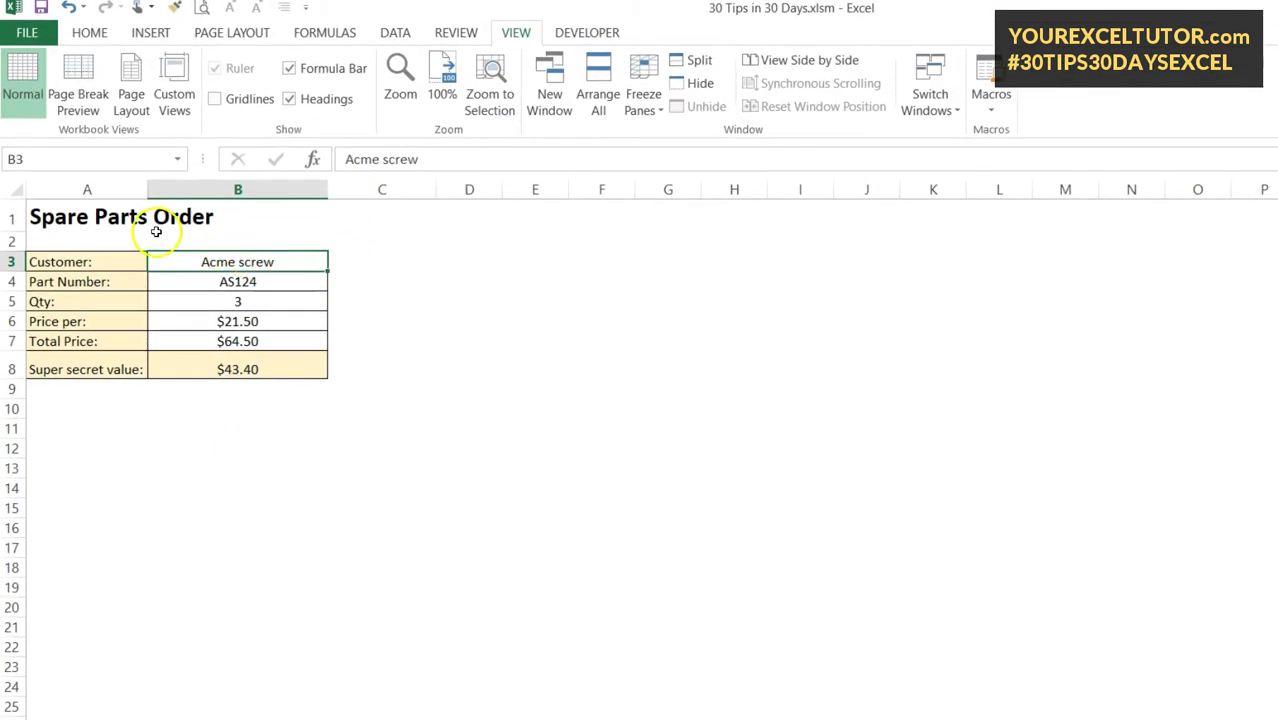
click(90, 32)
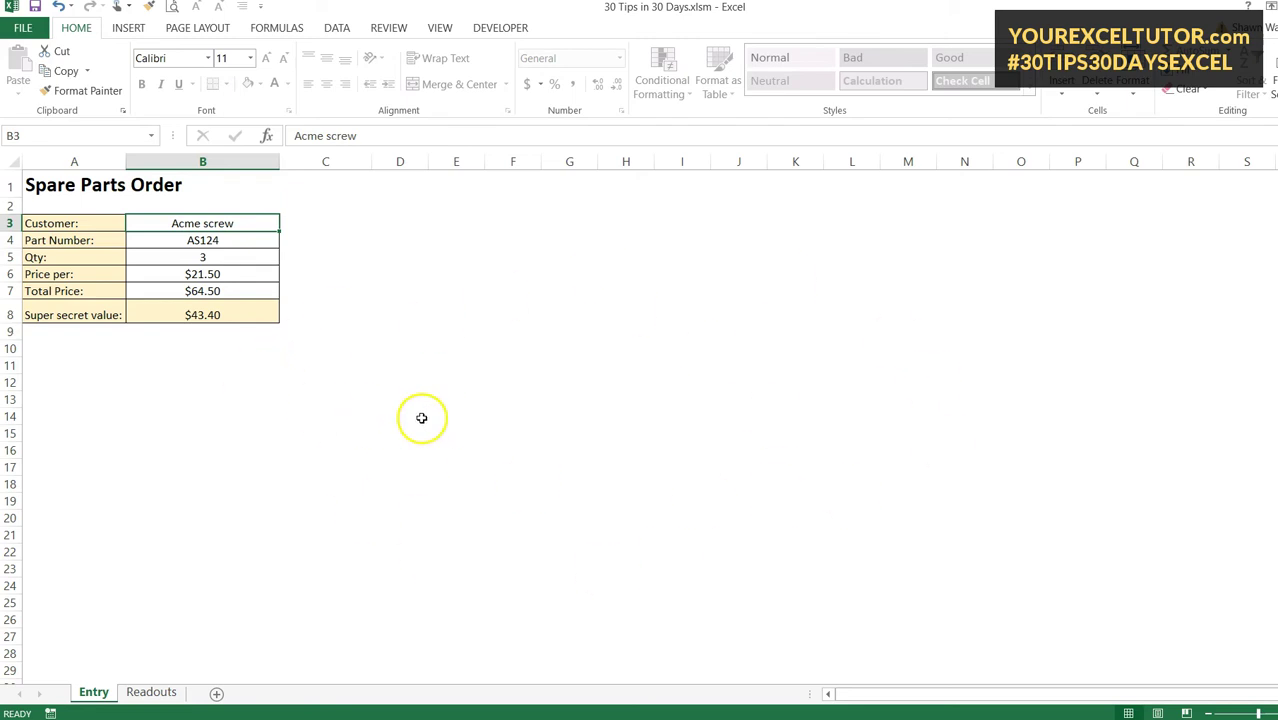
- Protect the Readouts sheet without a password, leaving sorting and AutoFilter use disallowed
click(139, 694)
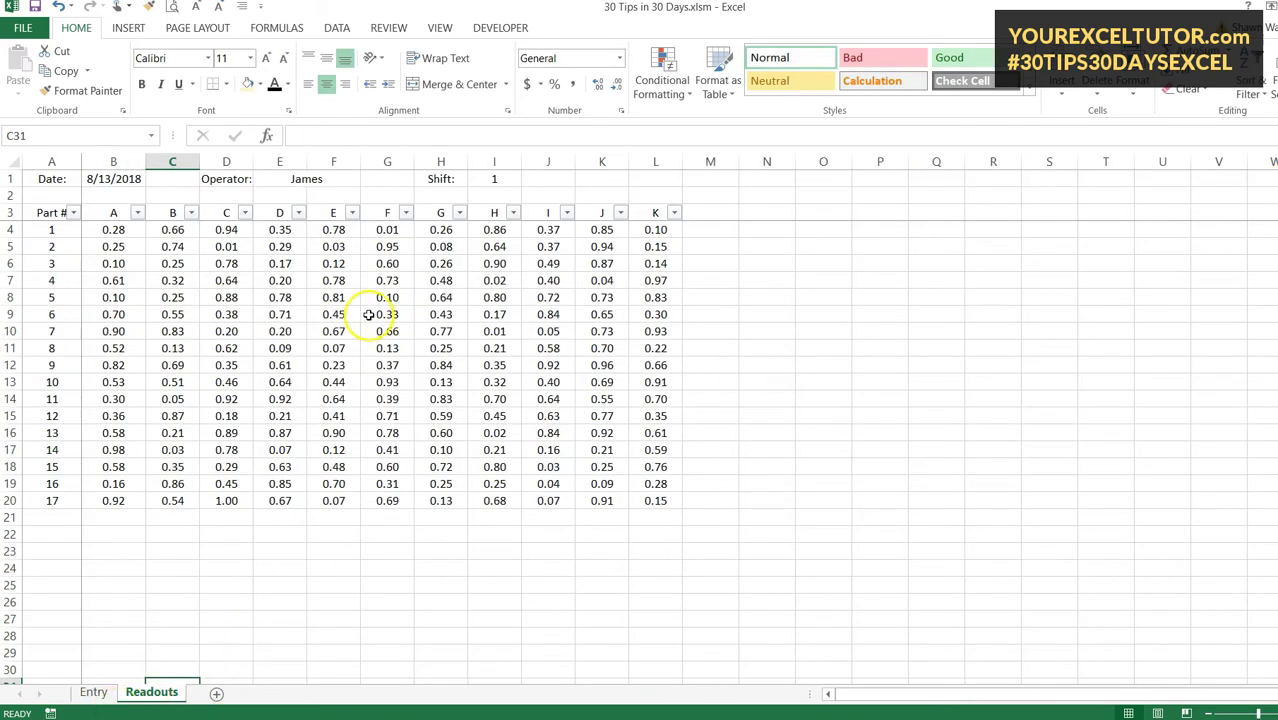
scroll(300, 360, down, 5)
scroll(250, 478, up, 5)
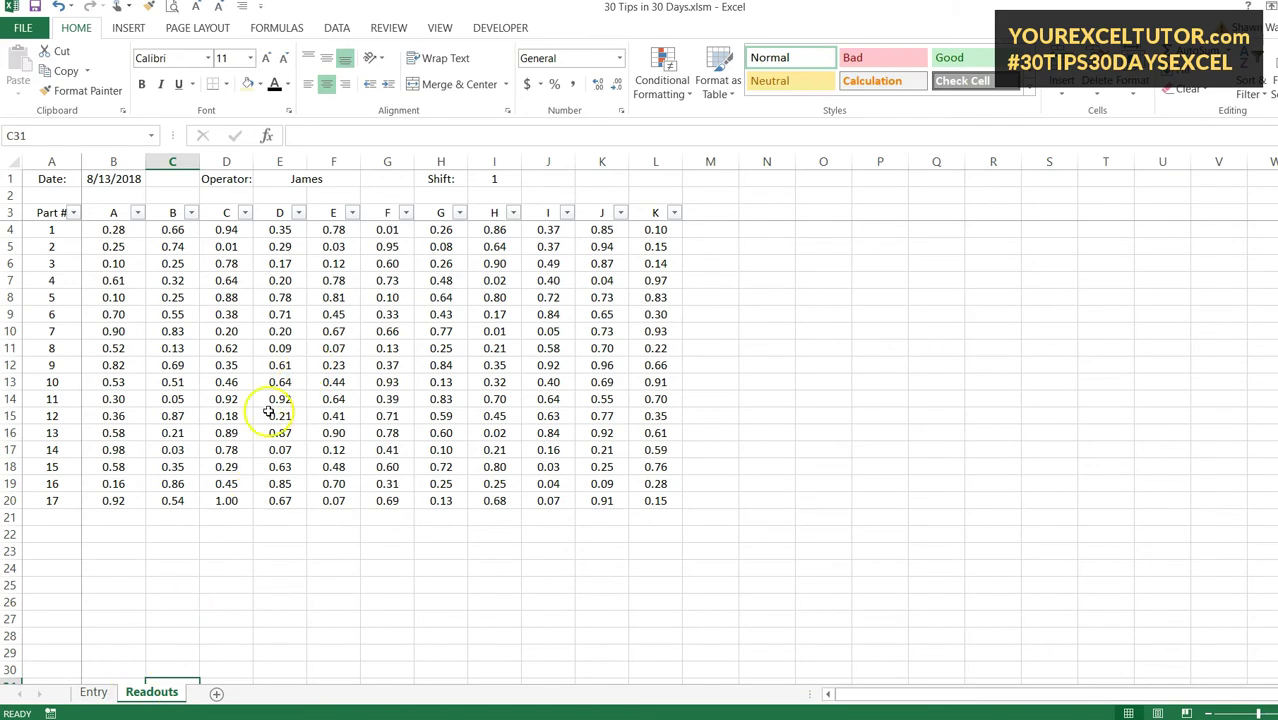
right_click(150, 692)
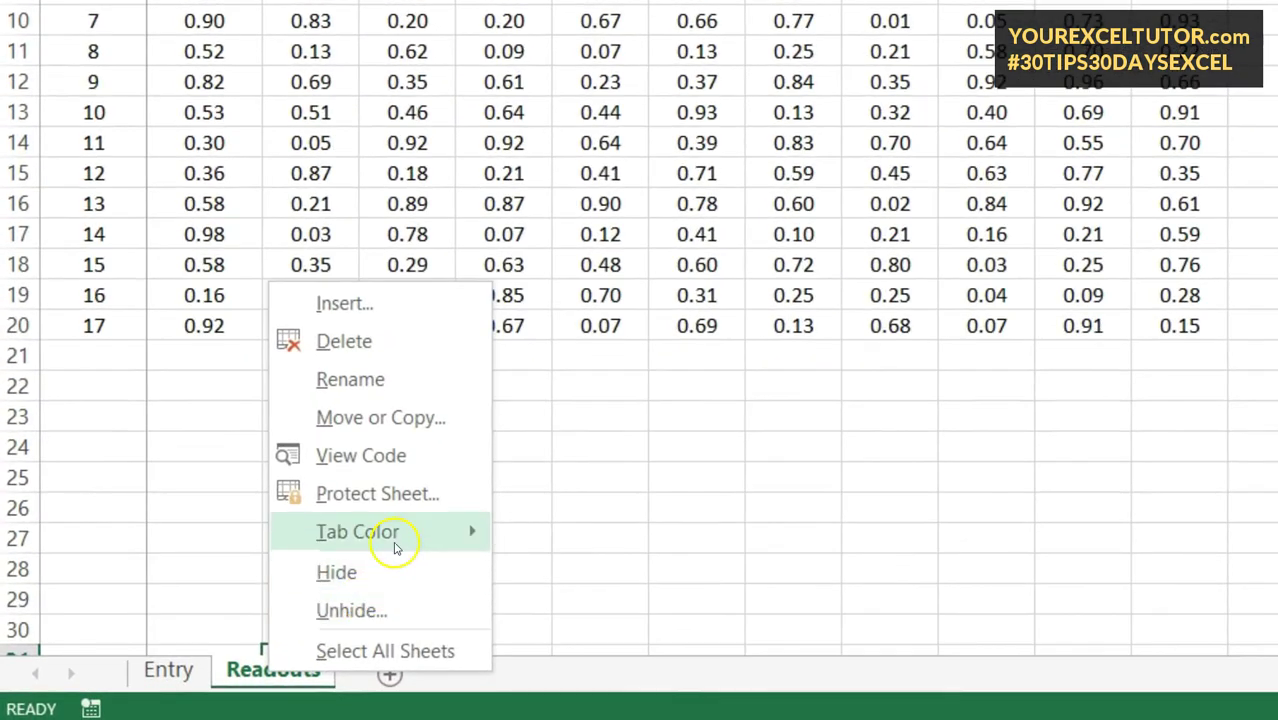
click(390, 497)
scroll(421, 540, down, 2)
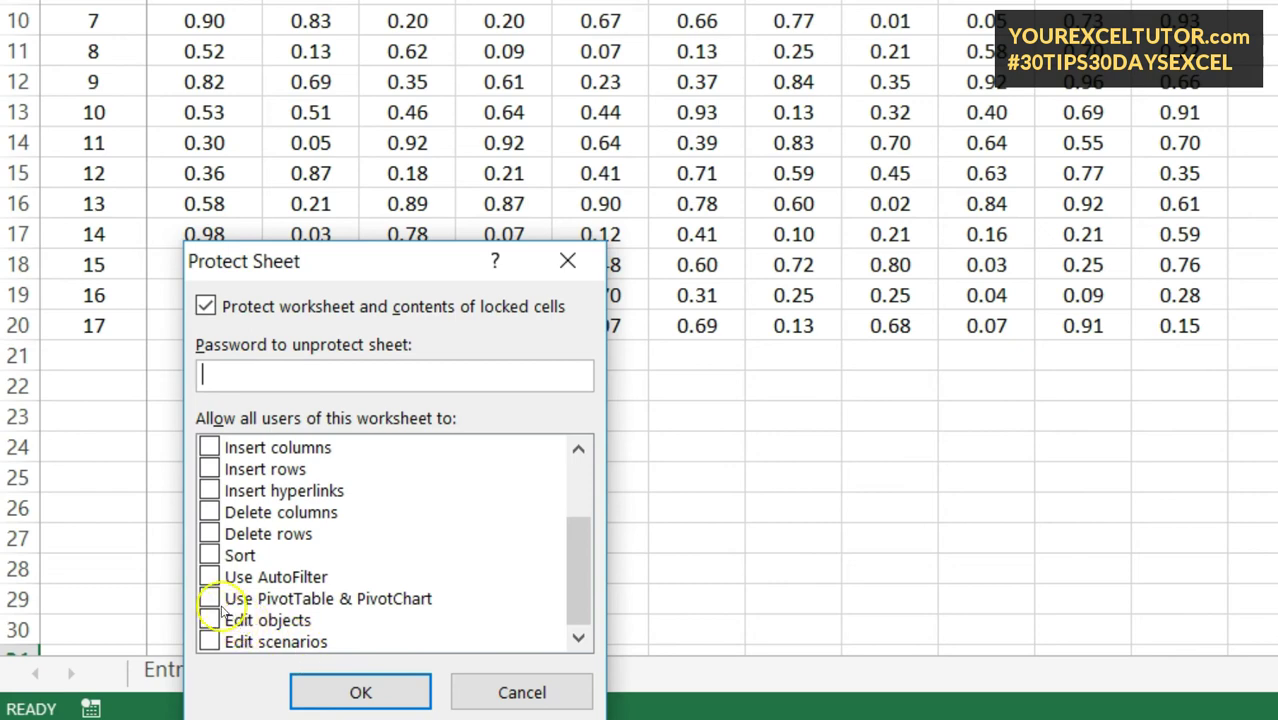
click(405, 690)
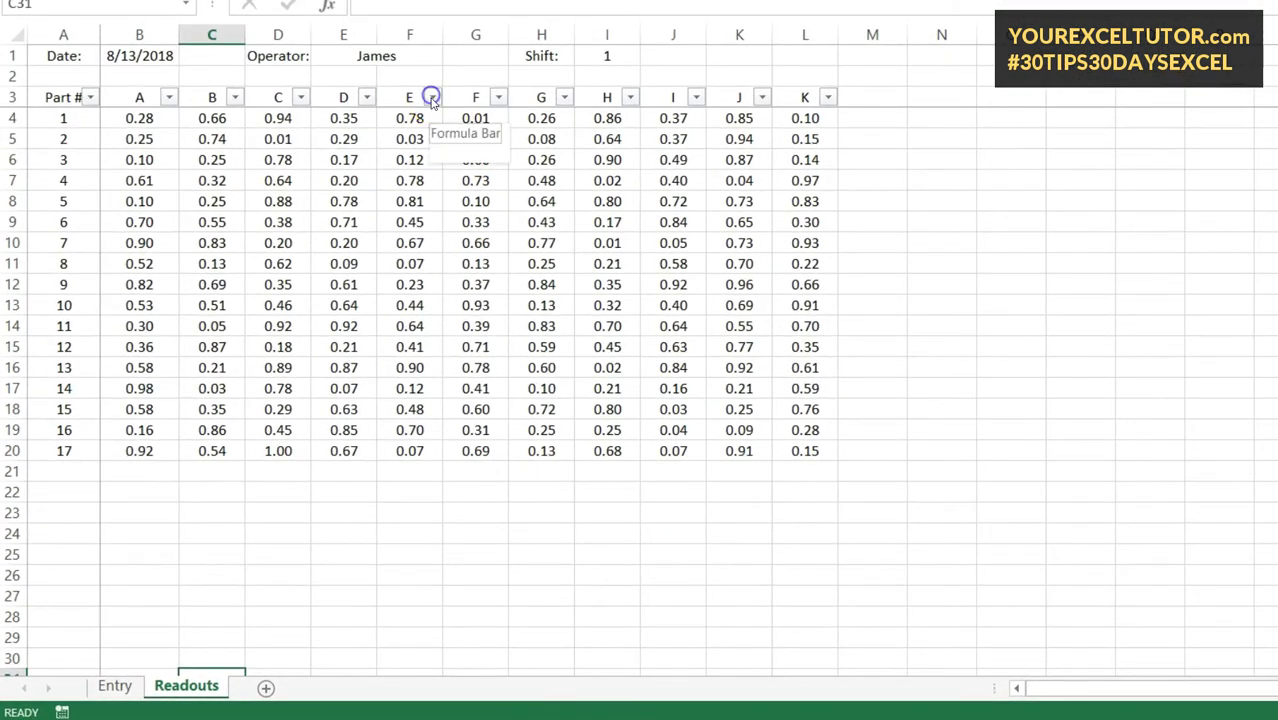
- Try the filters on columns F and G of the protected readouts table and select a data cell
click(487, 92)
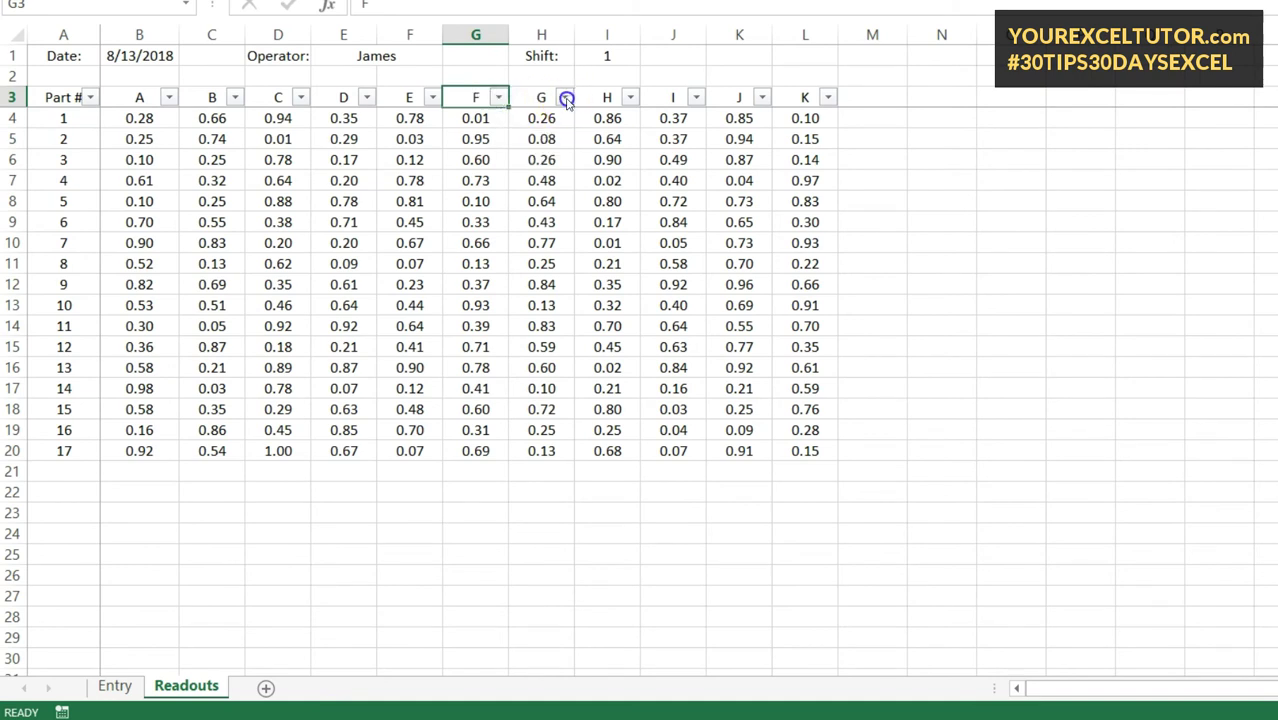
click(558, 163)
click(341, 180)
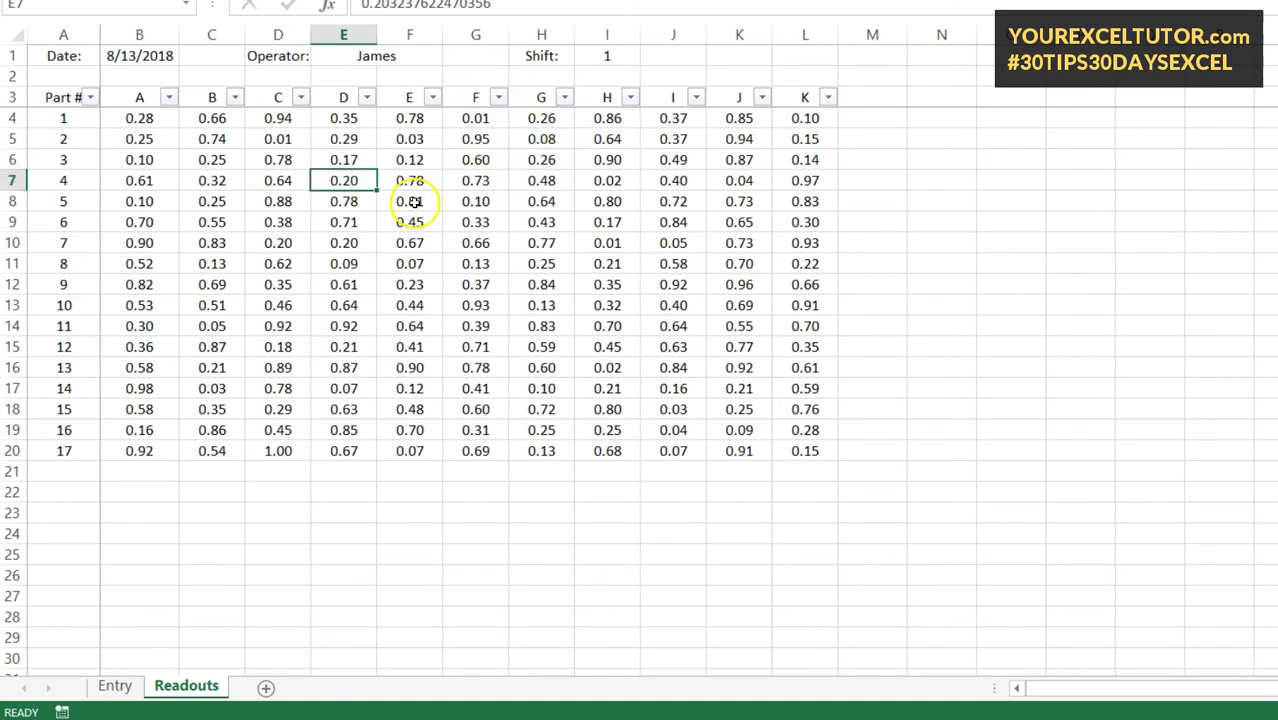
- Try to clear the reading in cell F7 of the protected Readouts sheet
click(418, 184)
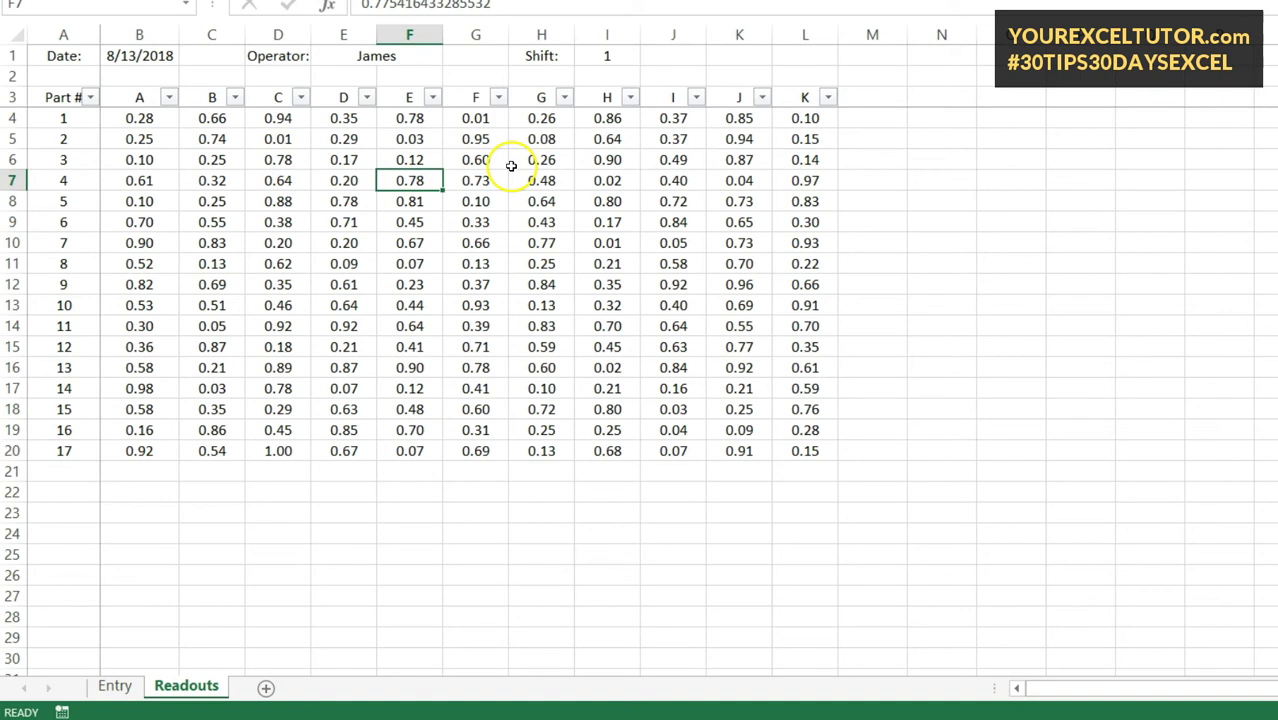
key(Delete)
click(833, 350)
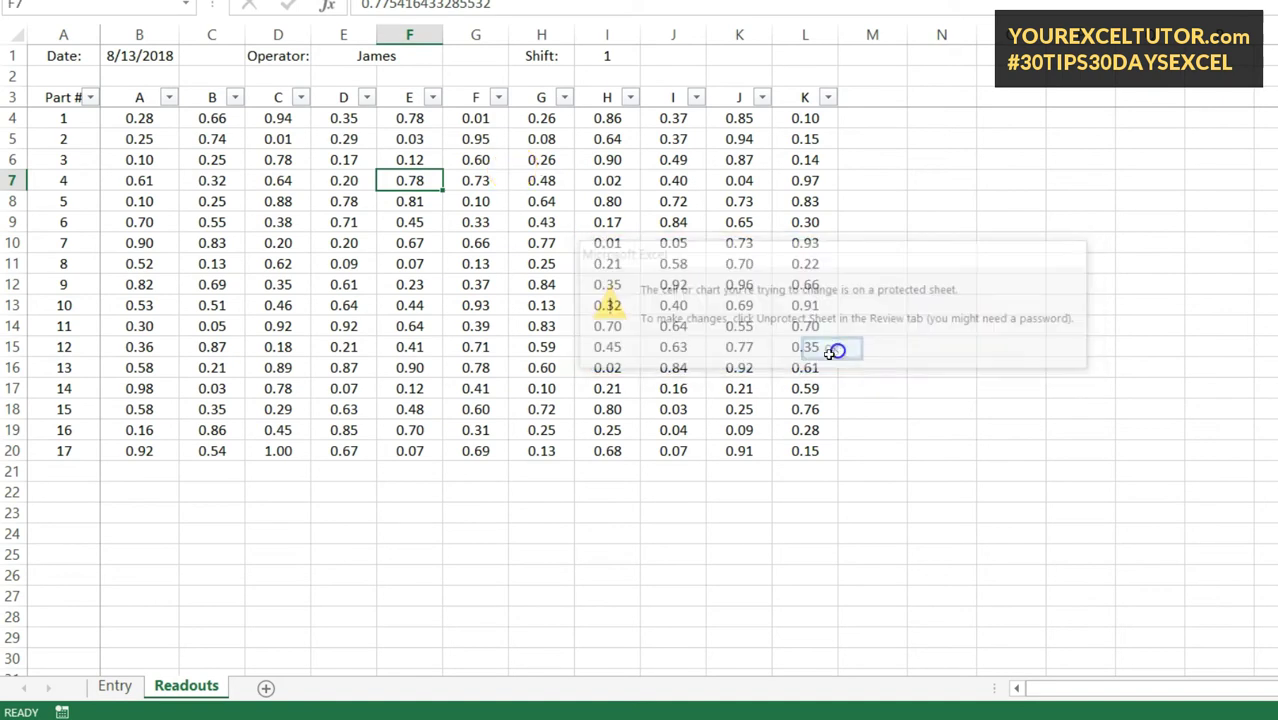
- Unprotect the Readouts sheet and protect it again without a password, additionally allowing AutoFilter use and column insertion
right_click(192, 689)
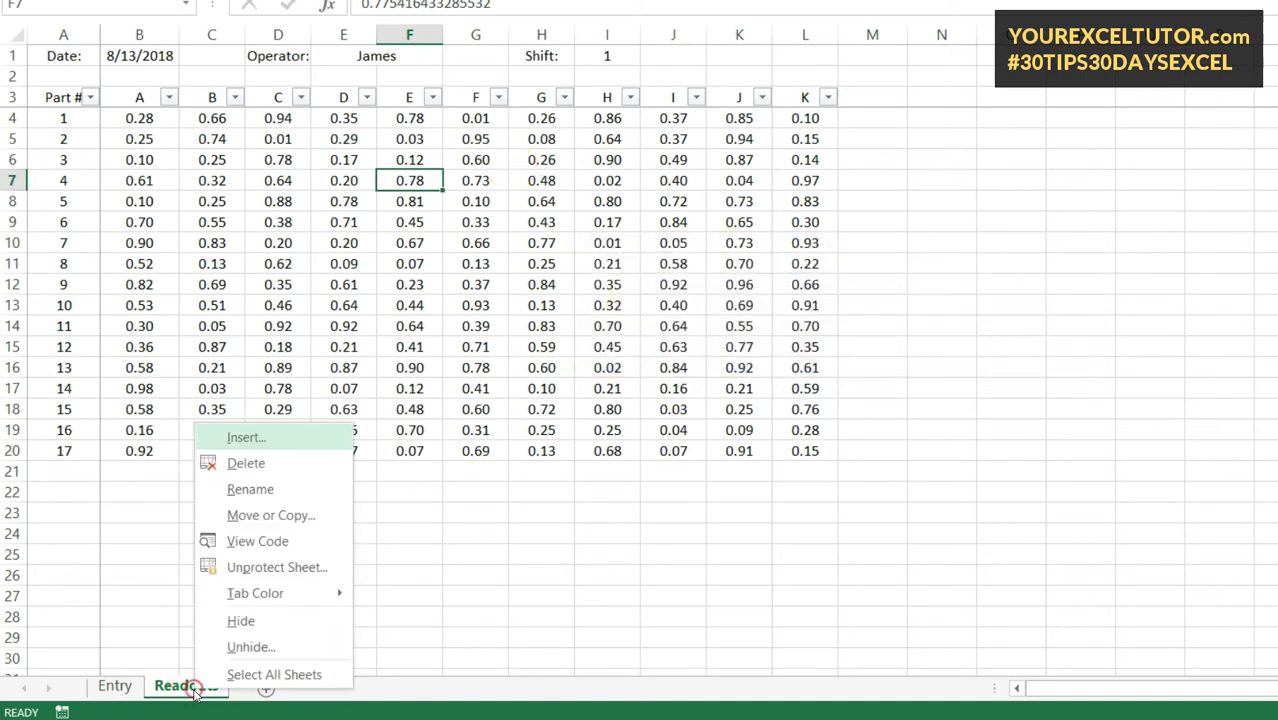
click(282, 568)
right_click(206, 680)
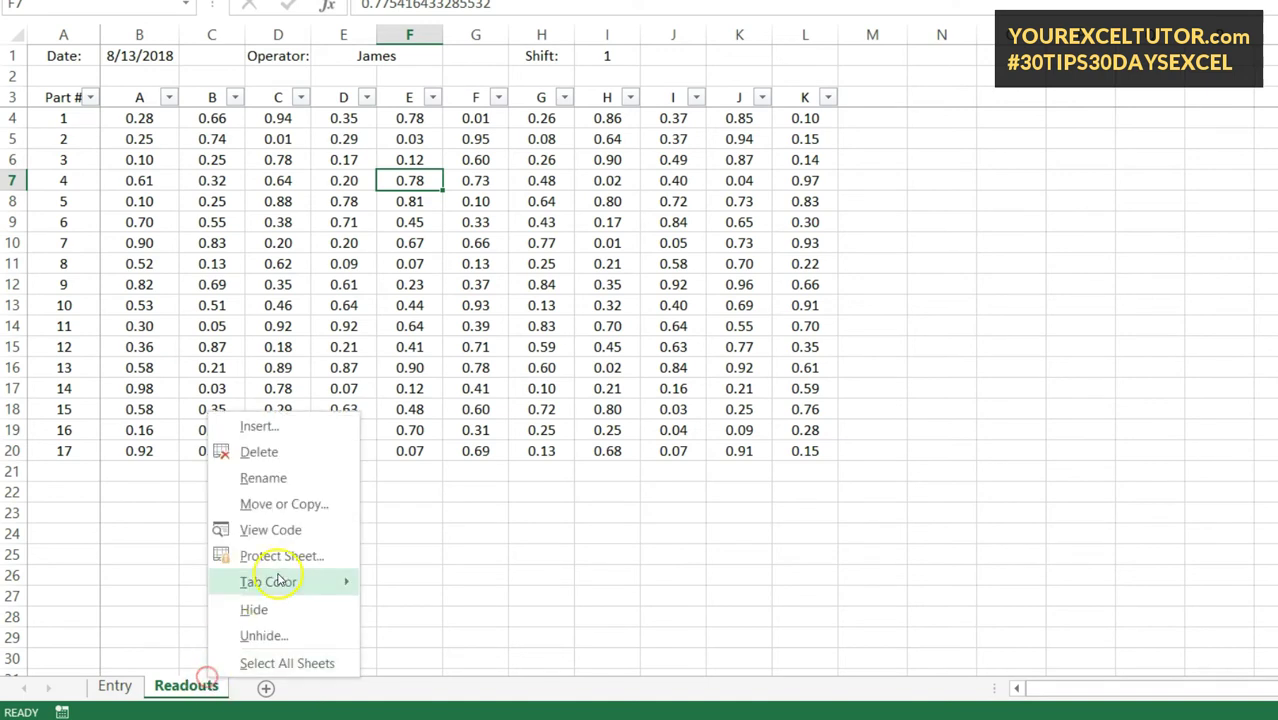
click(280, 556)
scroll(276, 567, down, 2)
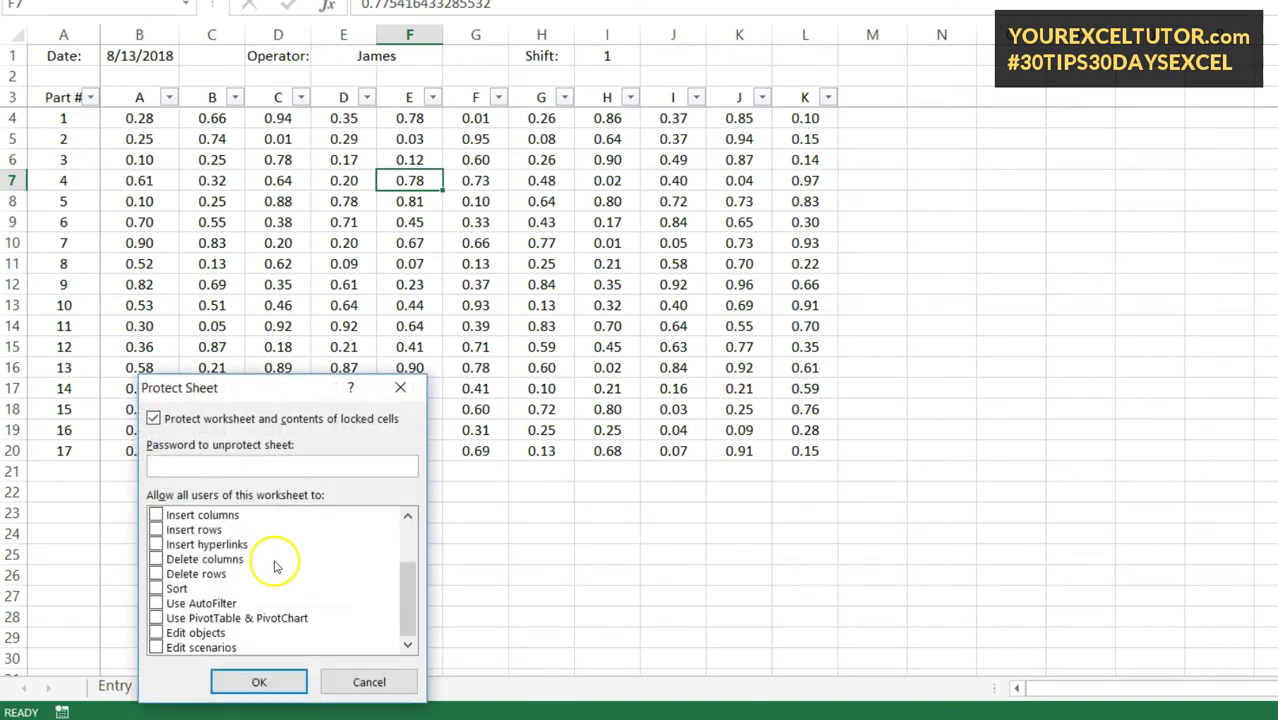
click(156, 603)
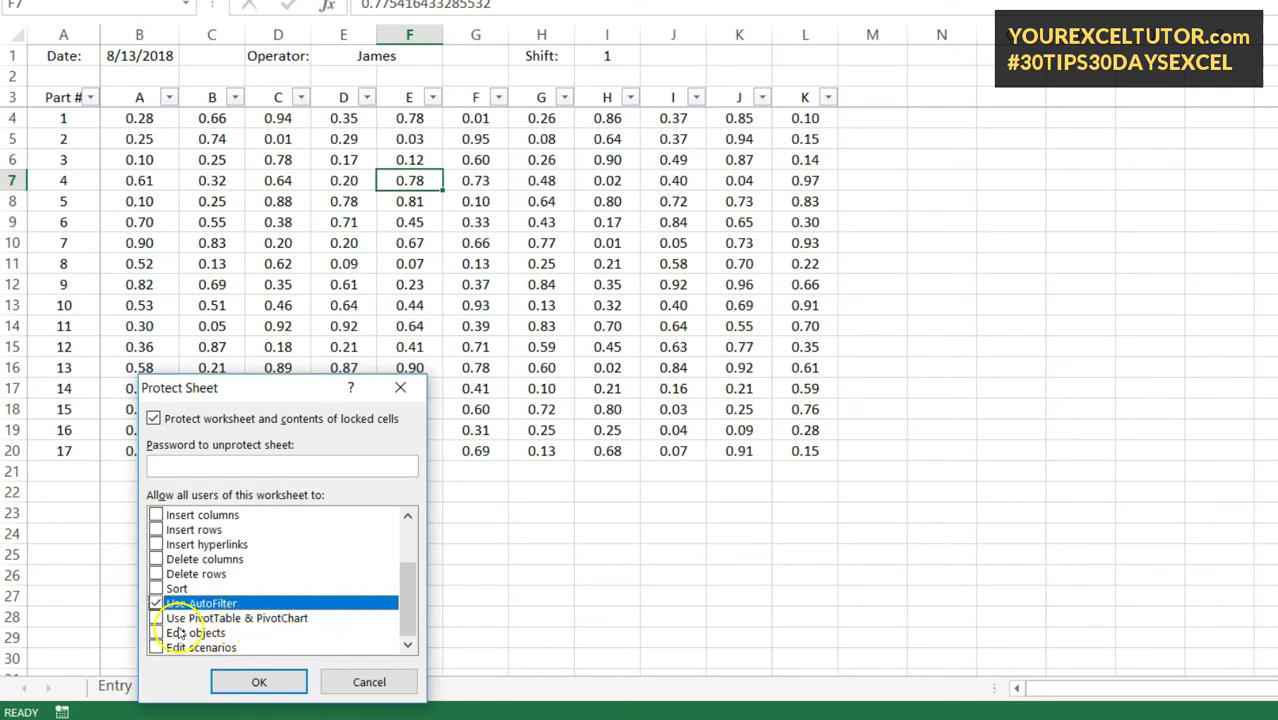
scroll(165, 570, up, 2)
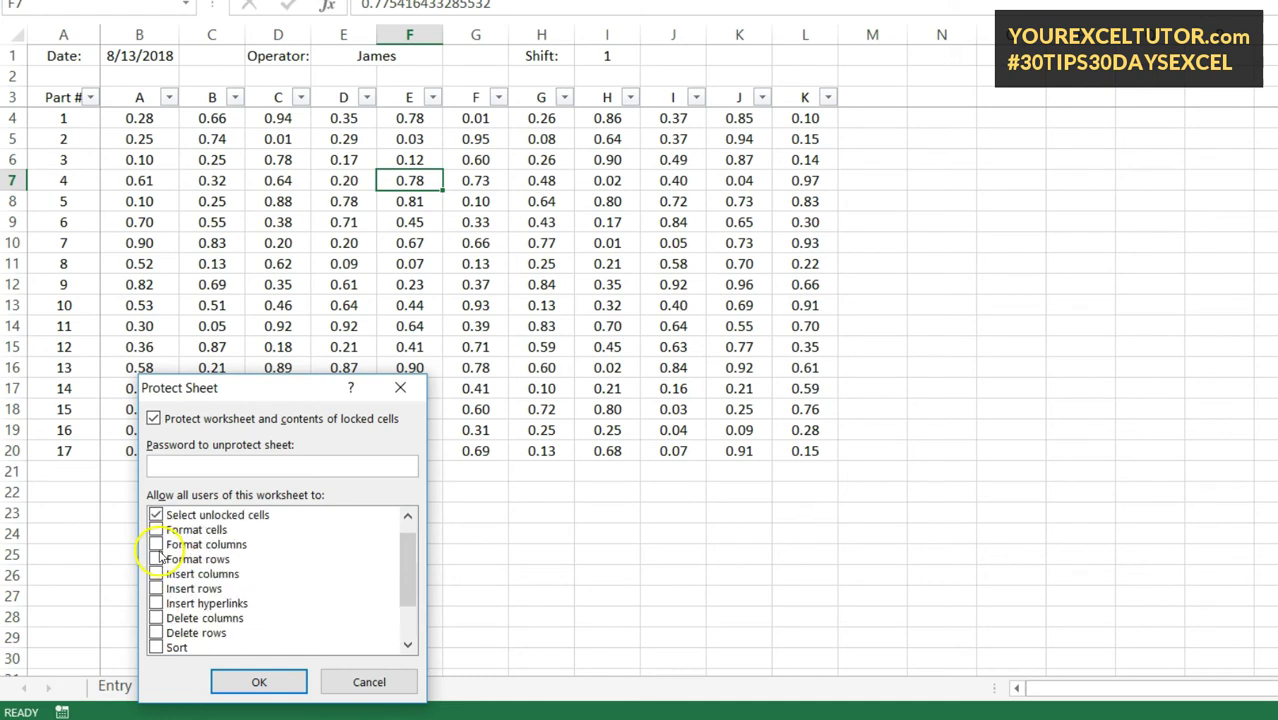
click(157, 575)
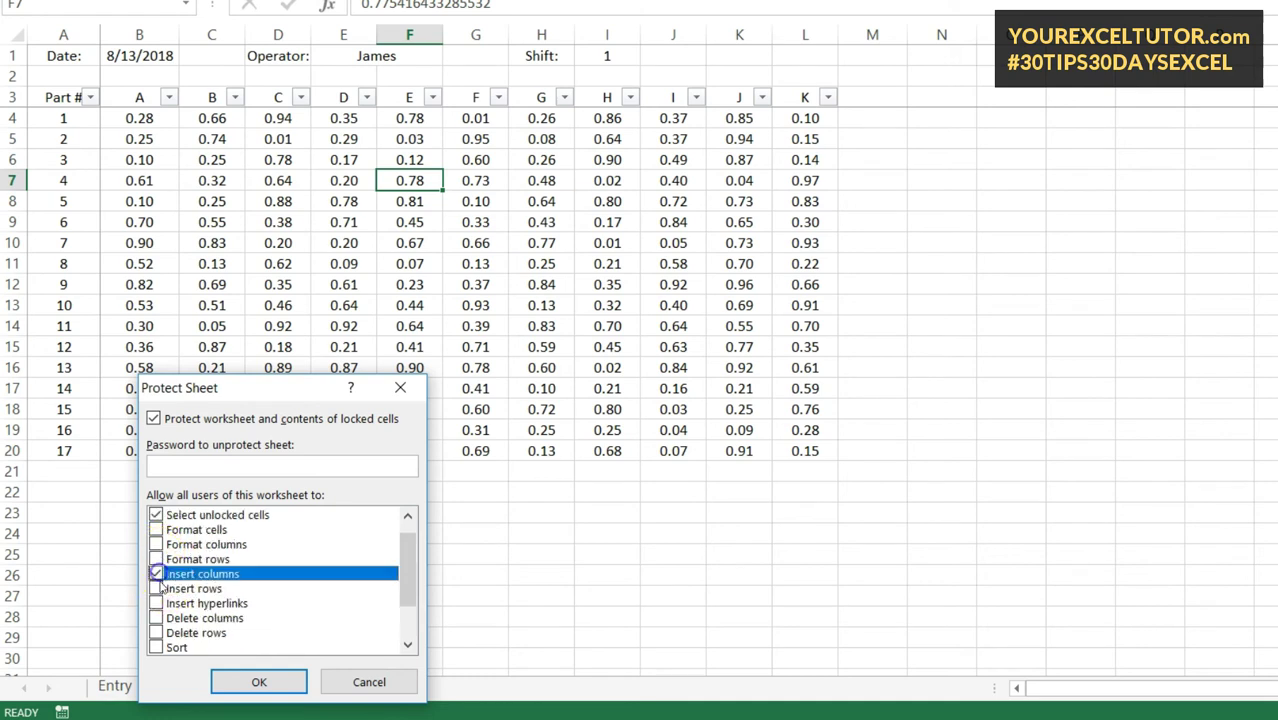
click(262, 682)
- Check the filter and sort options offered for the readouts column headed F, without applying a filter
click(488, 263)
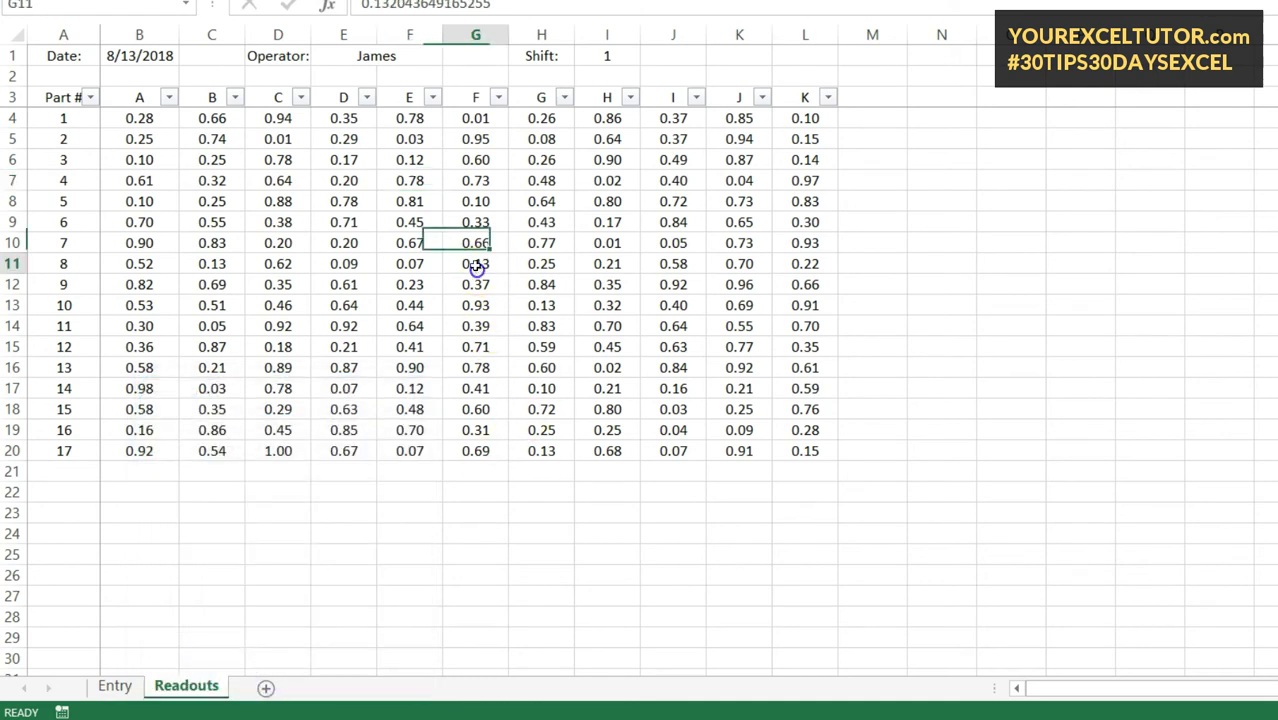
click(498, 97)
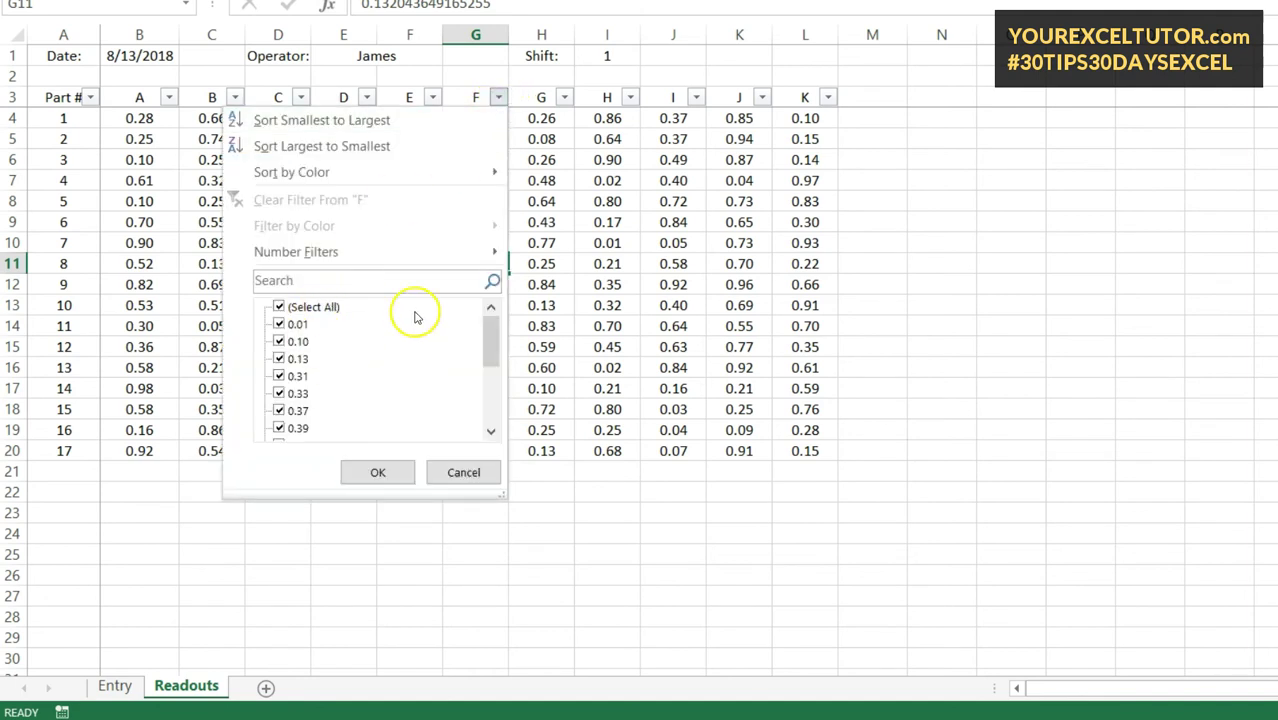
click(539, 514)
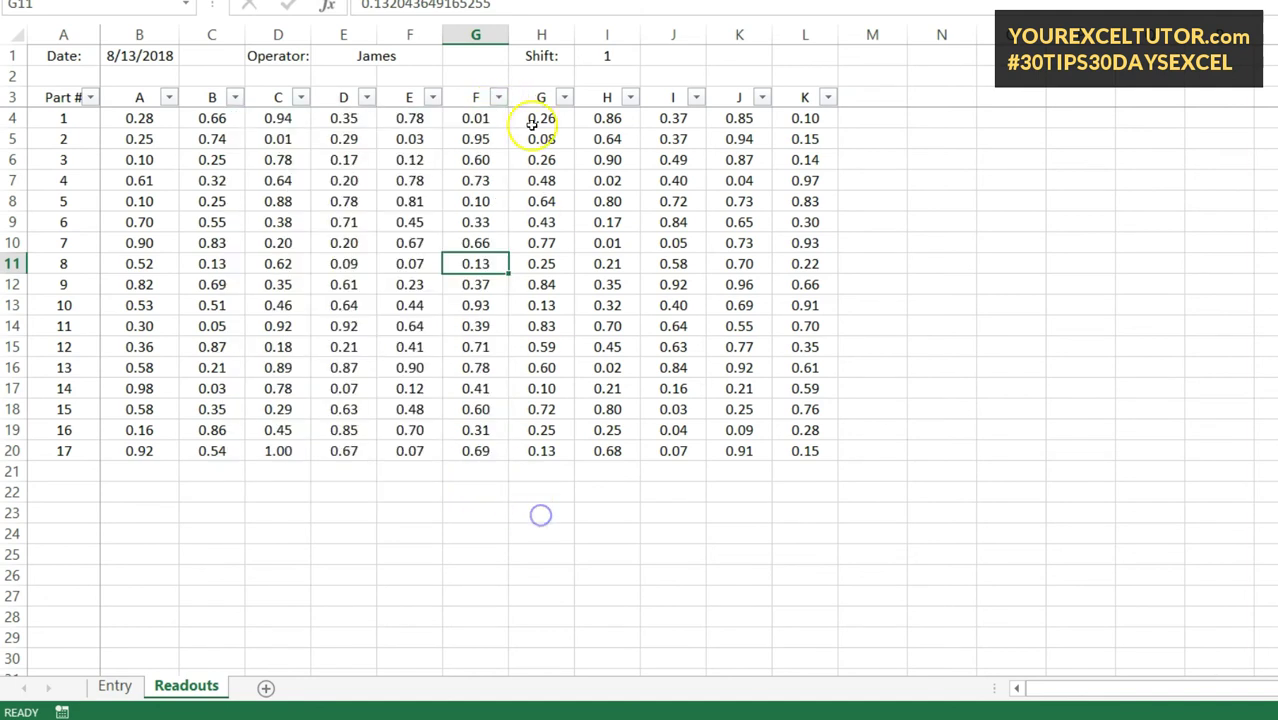
- Insert a blank column before worksheet column G and check which commands are available for column F
right_click(471, 40)
click(518, 186)
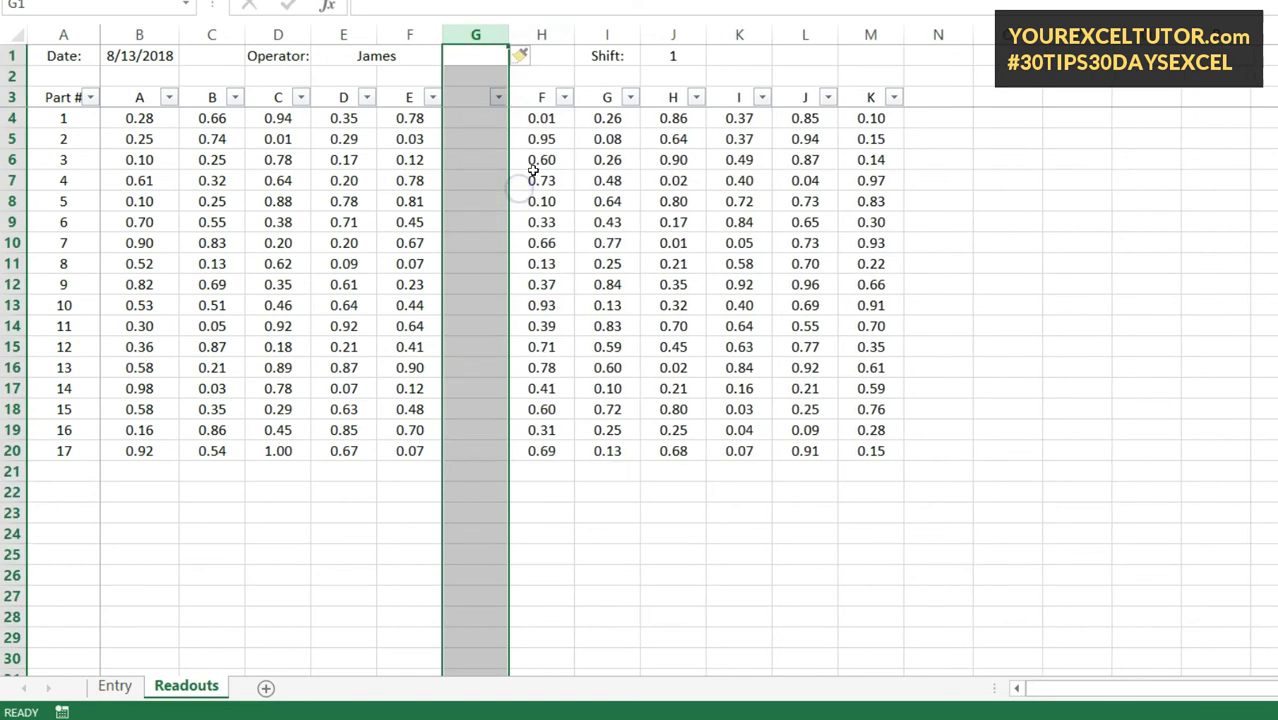
click(425, 35)
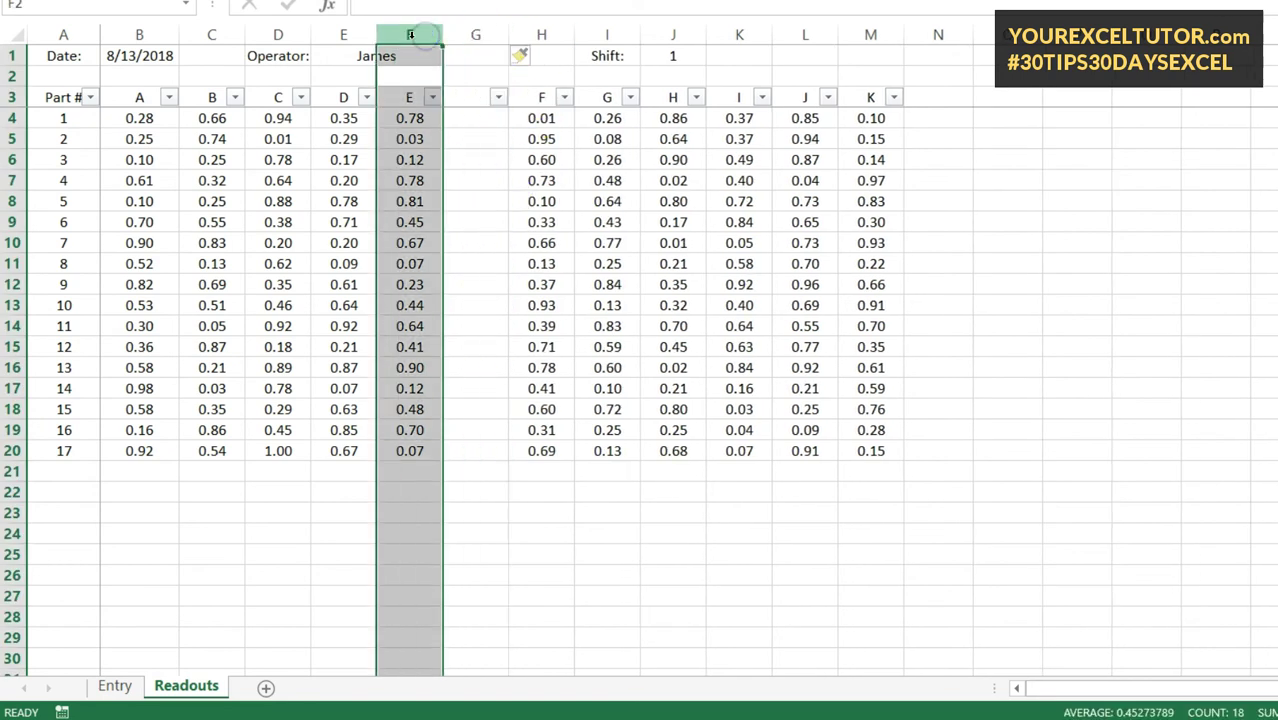
right_click(410, 35)
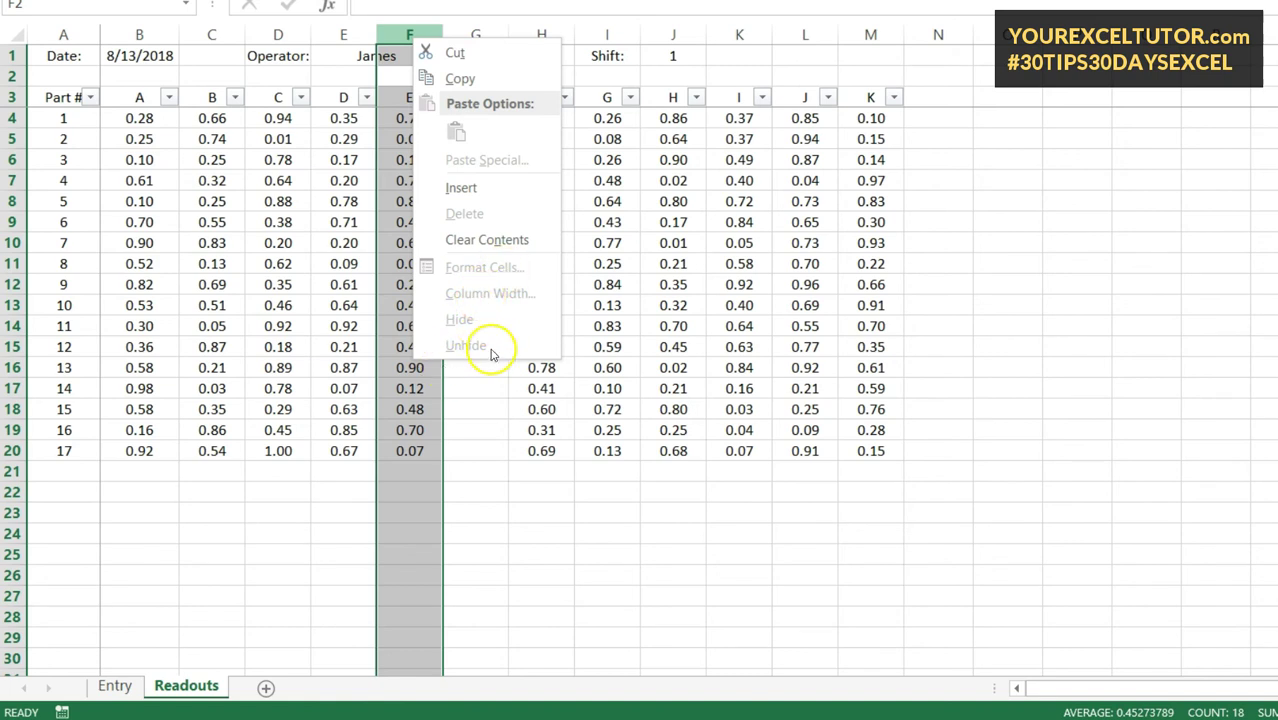
key(Escape)
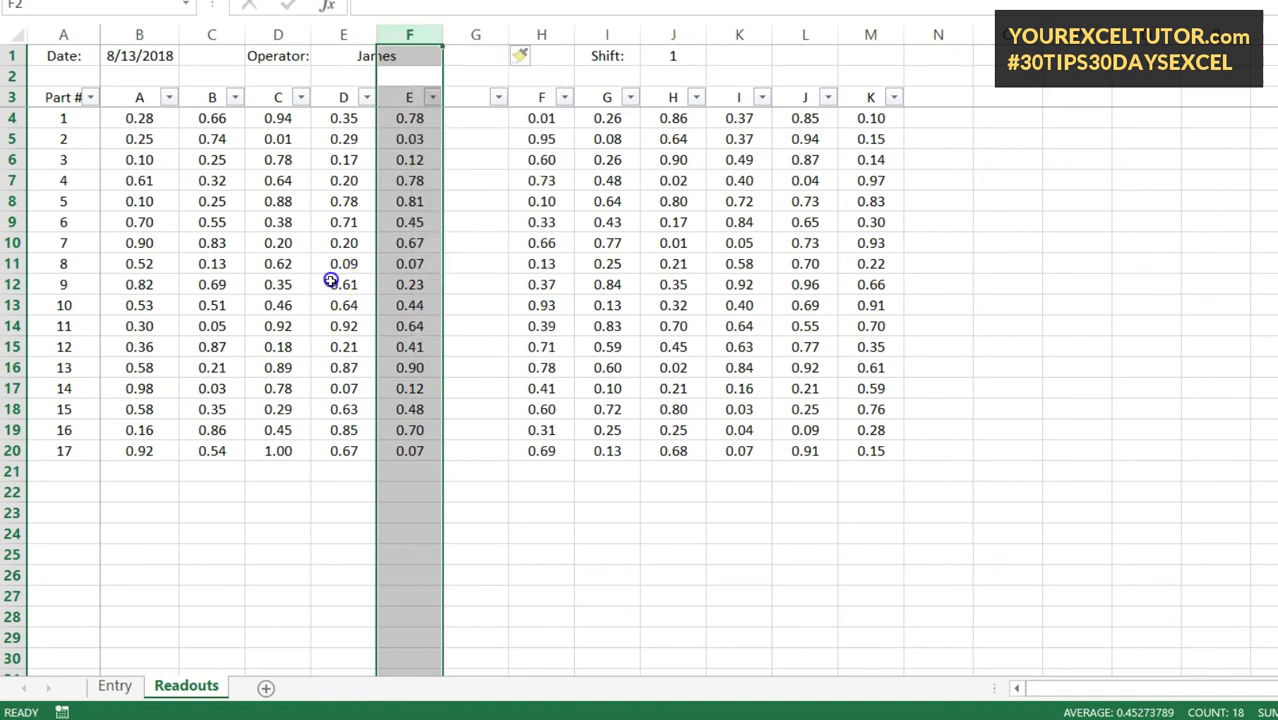
- Remove the protection from the Readouts sheet
right_click(182, 697)
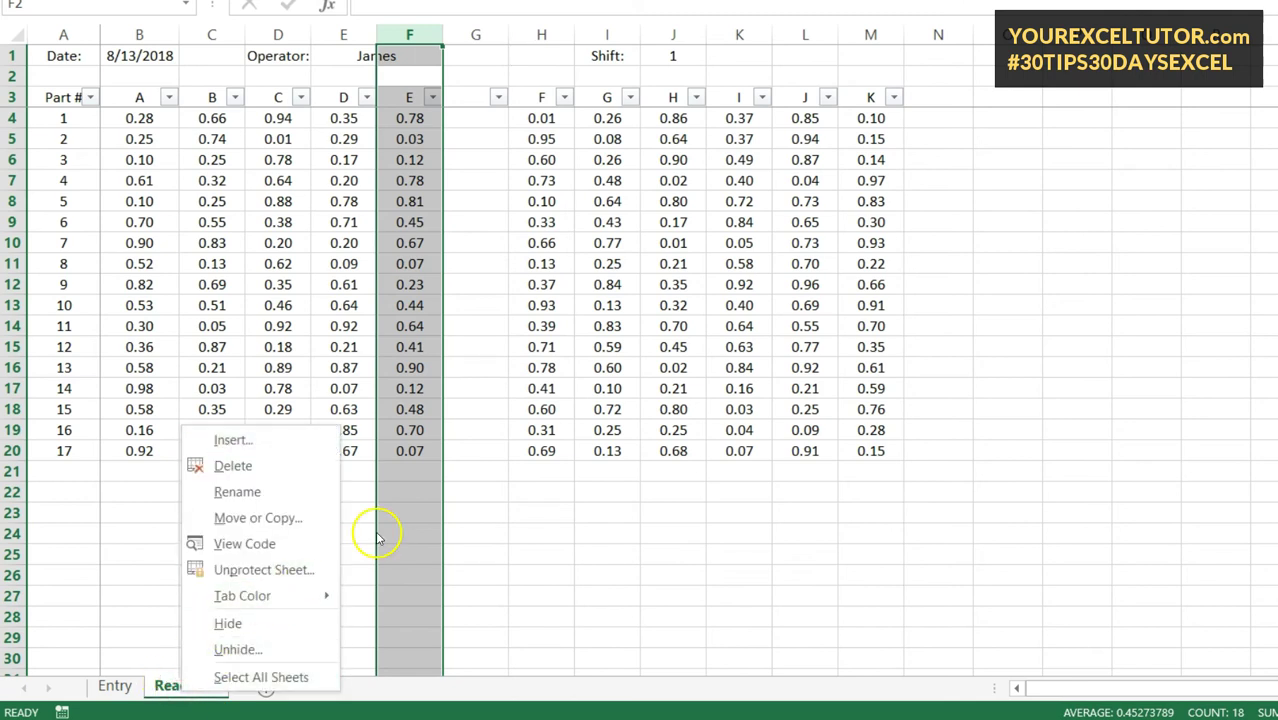
click(287, 571)
- Review the protection permissions of the Readouts sheet without applying them, and return to the Entry sheet
right_click(211, 688)
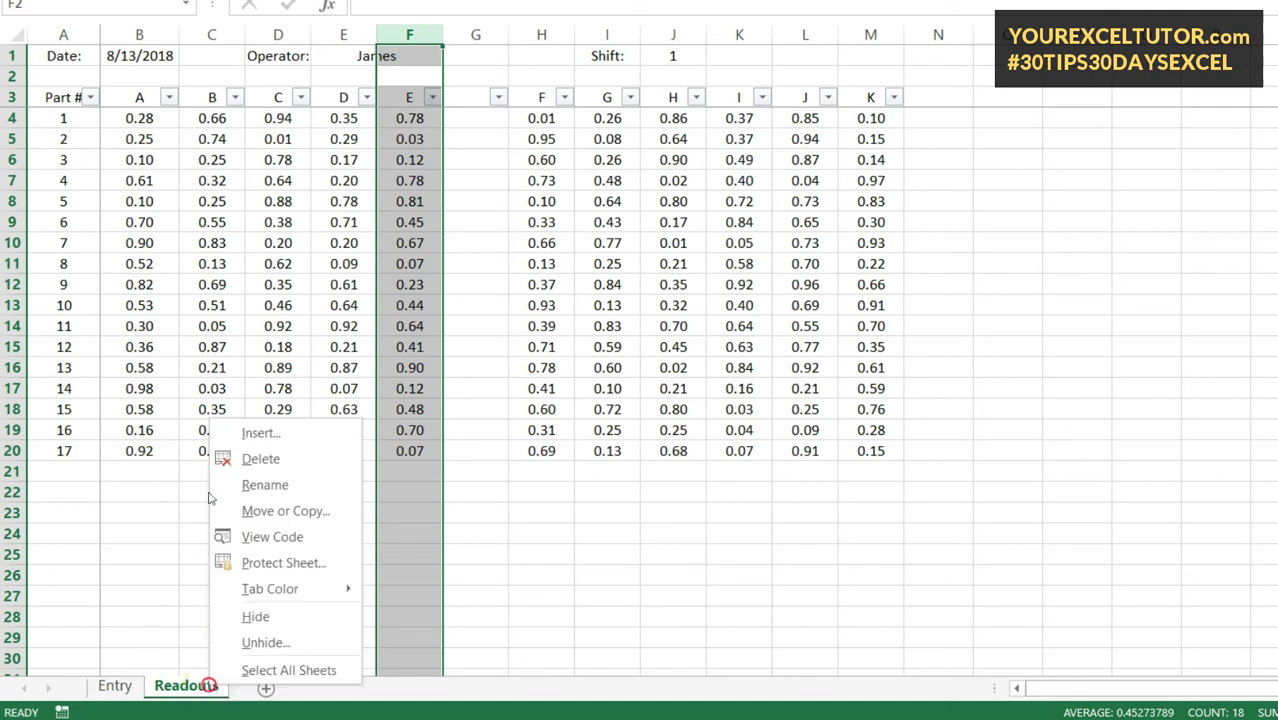
click(285, 563)
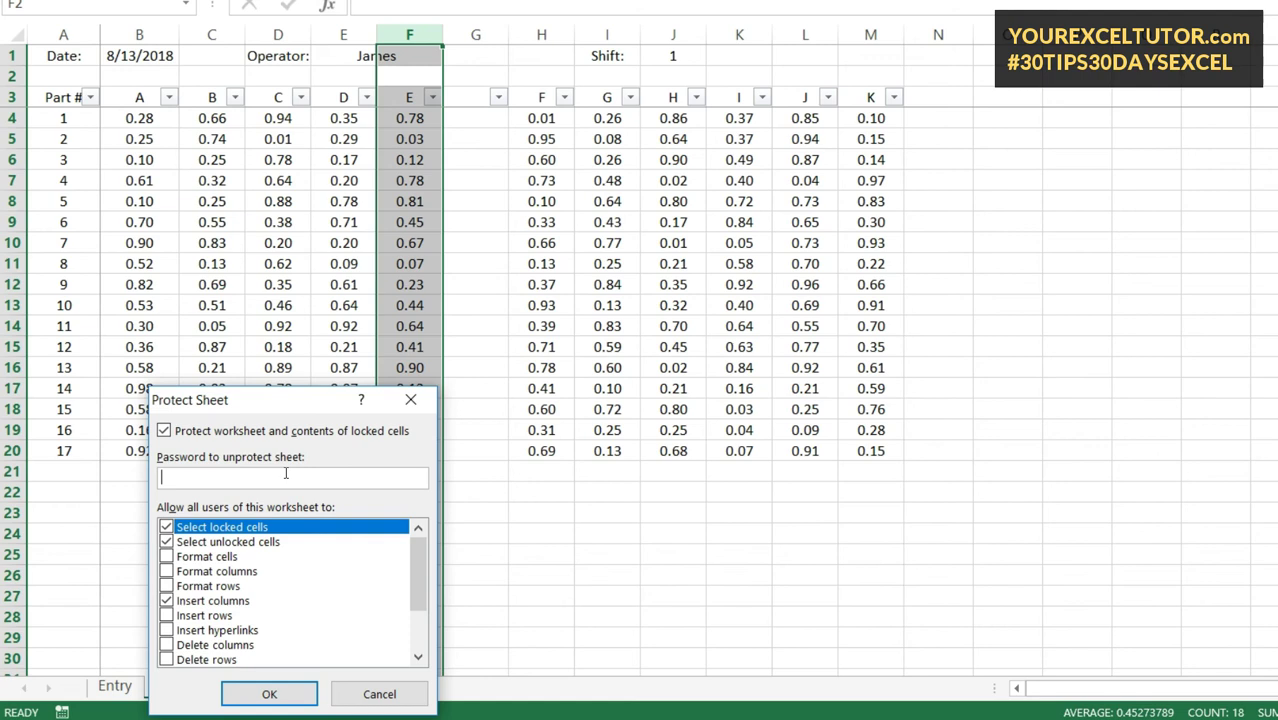
click(375, 694)
click(110, 686)
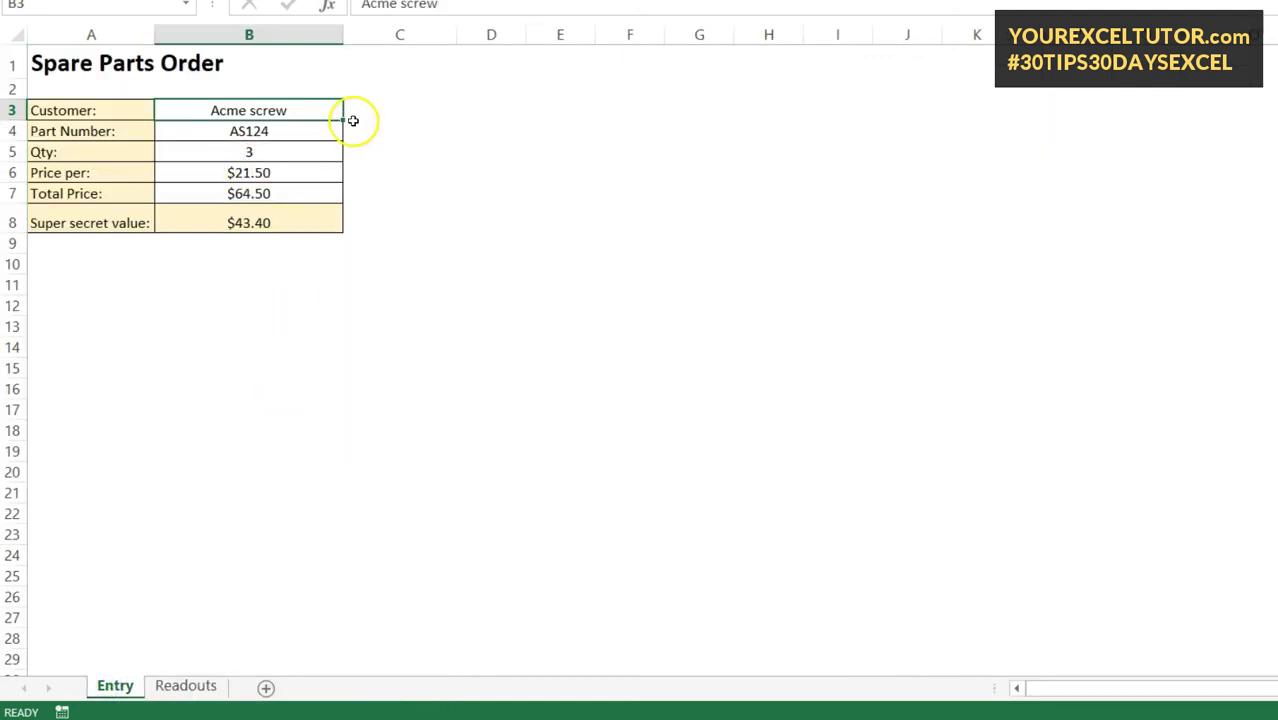